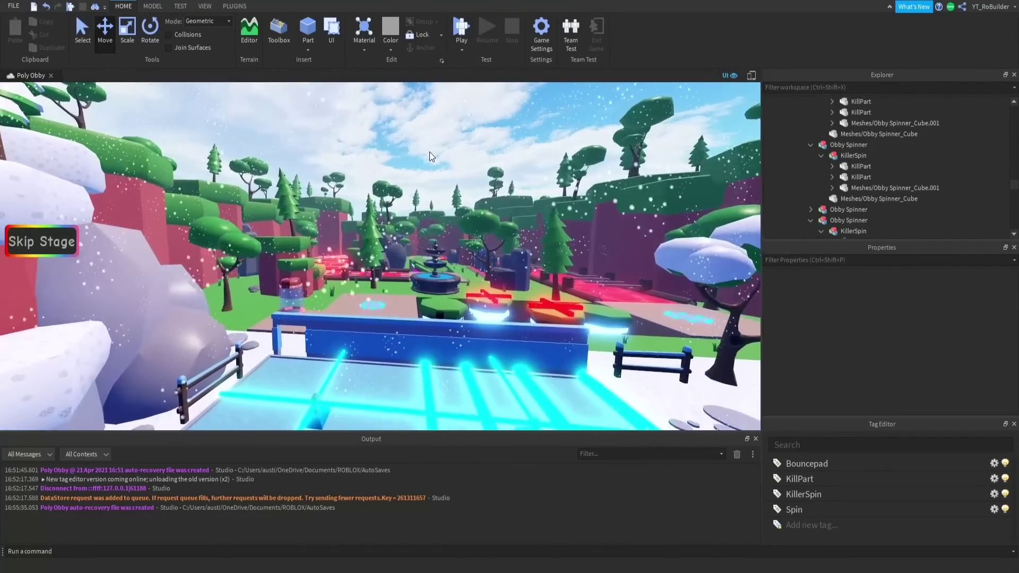
Fly the camera over the Poly Obby map to examine the layout of its forest, lava and beach stages
key("w")
key("d")
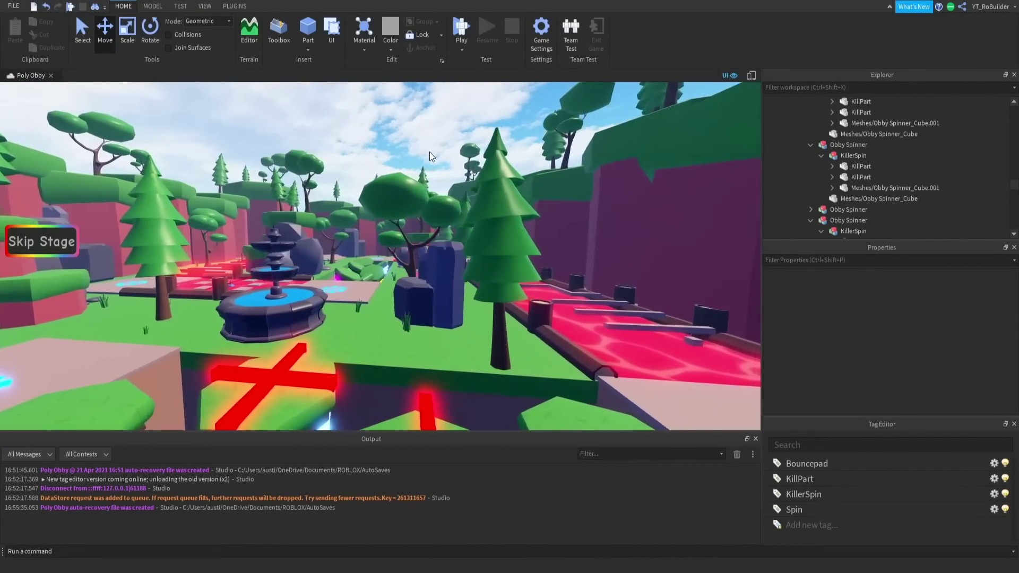
key("w")
key("d")
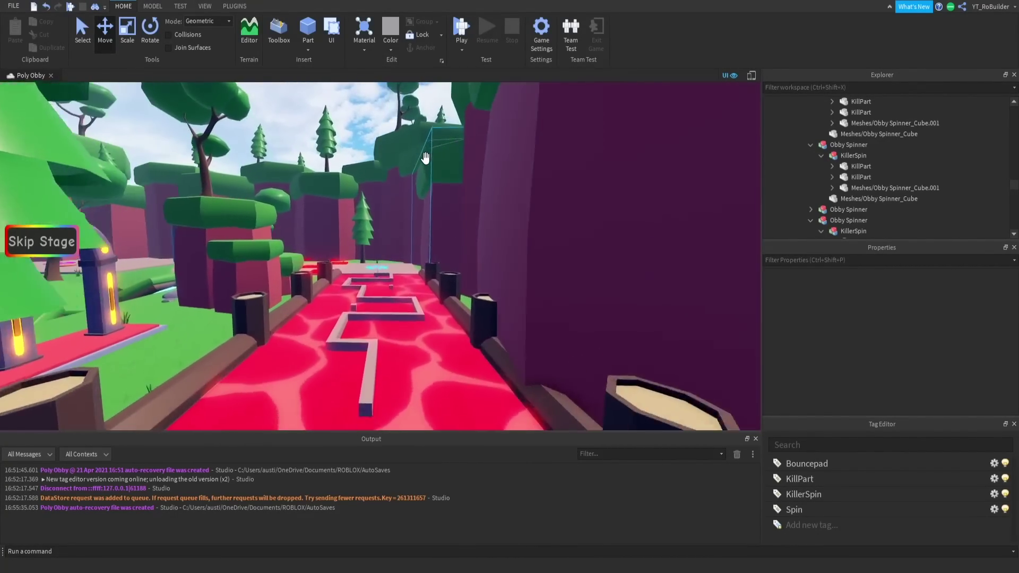
key("w")
right_click_drag(423, 165, 423, 182)
key("w")
key("w")
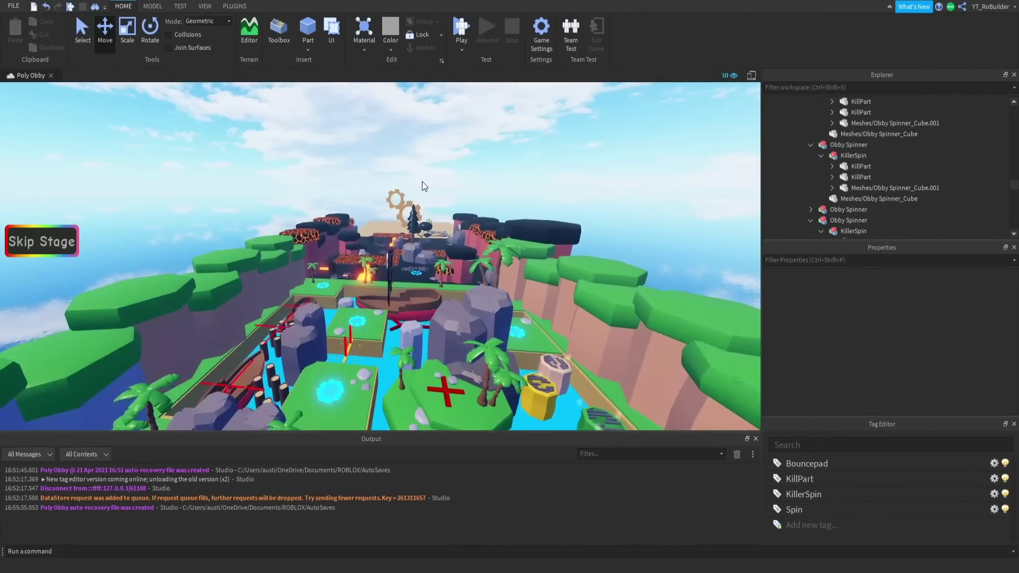
key("w")
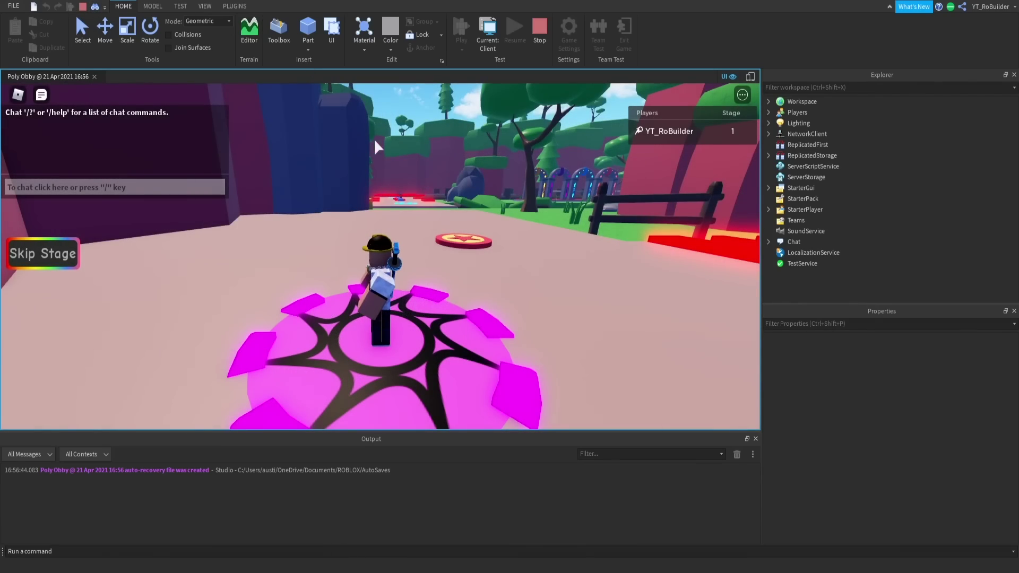
Play-test the obby by walking and jumping the avatar around the purple spawn pad and star disc
right_click_drag(336, 253, 336, 253)
key("w")
key("s")
scroll(336, 253, "up", 3)
key("w")
scroll(335, 253, "down", 4)
key("space")
key("a")
key("w")
key("d")
key("s")
key("a")
key("space")
key("s")
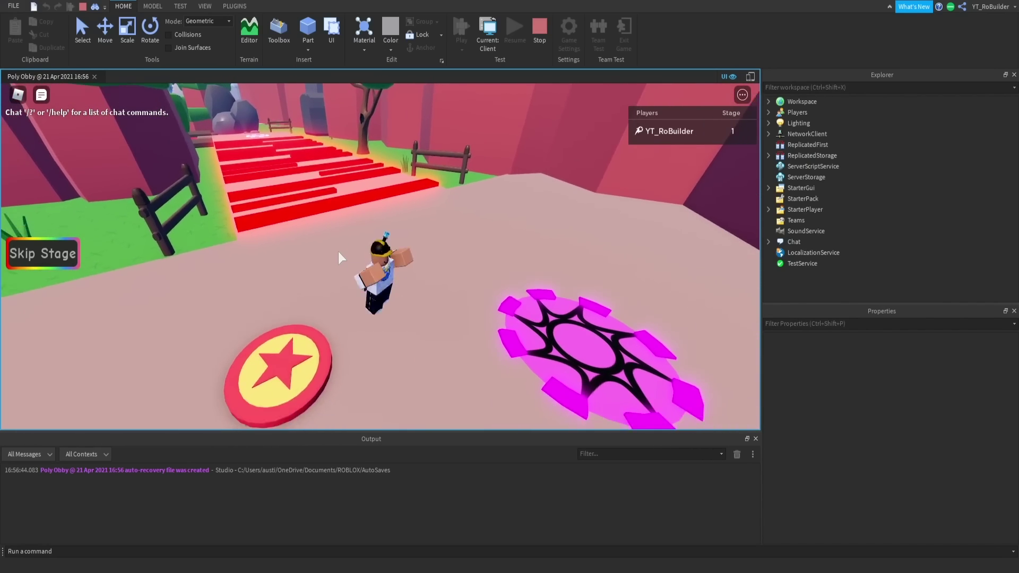
View the avatar up close from the front beside the spawn pad
key("space")
key("a")
key("s")
scroll(463, 279, "up", 4)
right_click_drag(463, 279, 463, 279)
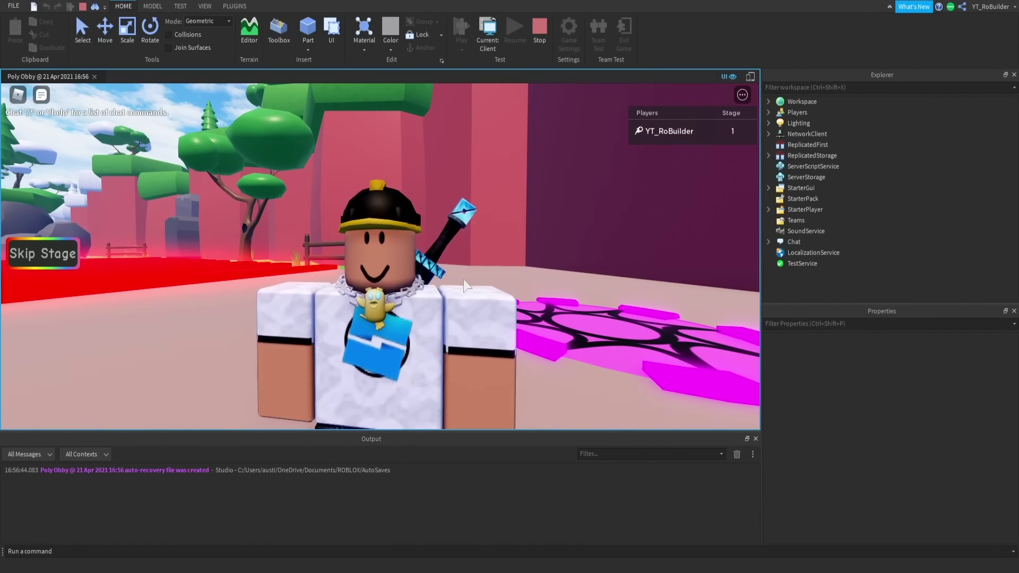
scroll(467, 285, "up", 3)
scroll(465, 285, "down", 10)
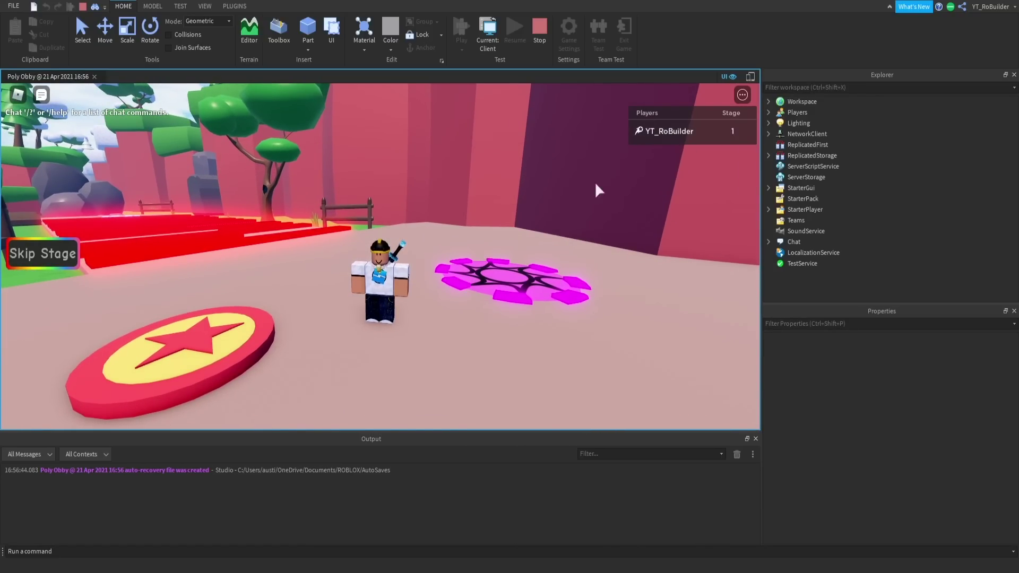
Inspect the starting platform and the red kill-bar path of the obby from above
right_click_drag(573, 192, 491, 215)
key("w")
key("s")
scroll(491, 215, "up", 2)
key("s")
scroll(490, 215, "down", 8)
scroll(490, 215, "up", 2)
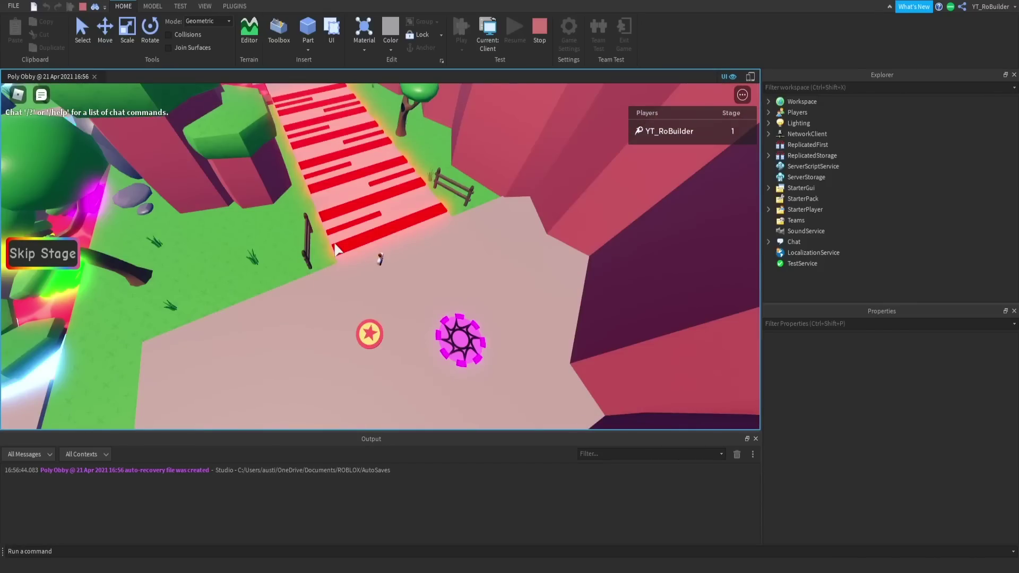
right_click_drag(391, 197, 389, 195)
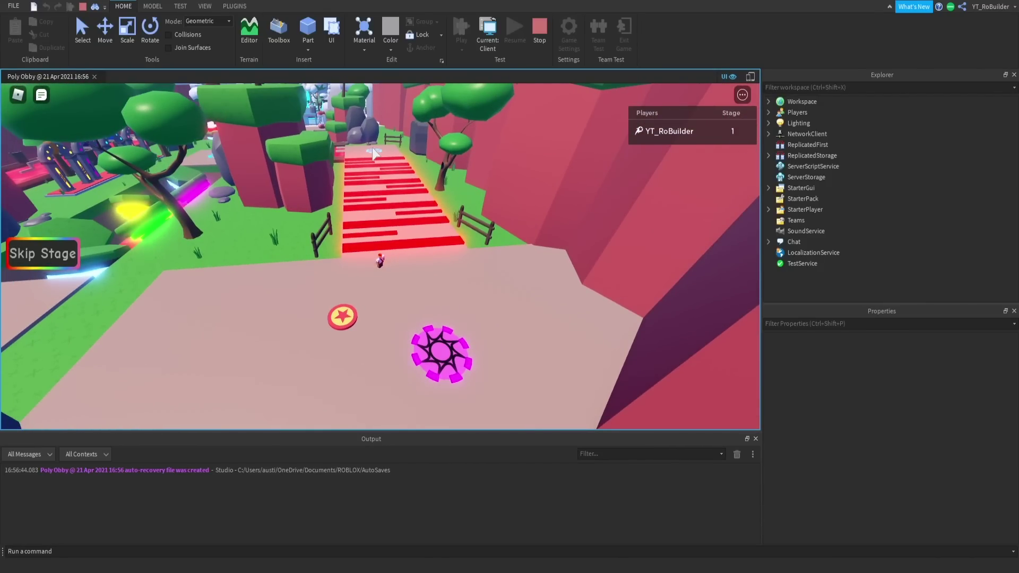
key("d")
key("s")
key("a")
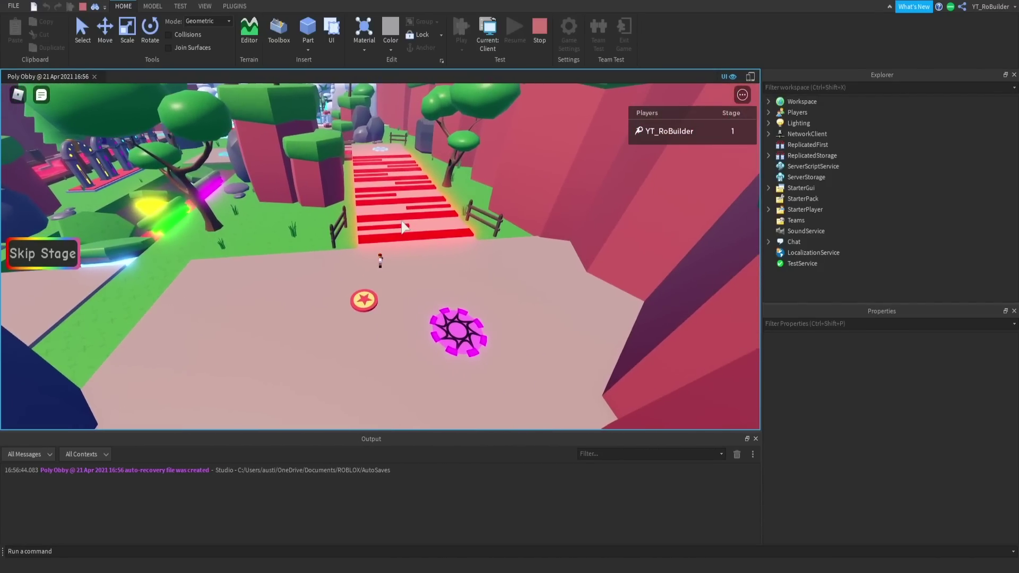
scroll(401, 221, "up", 3)
right_click_drag(402, 222, 467, 275)
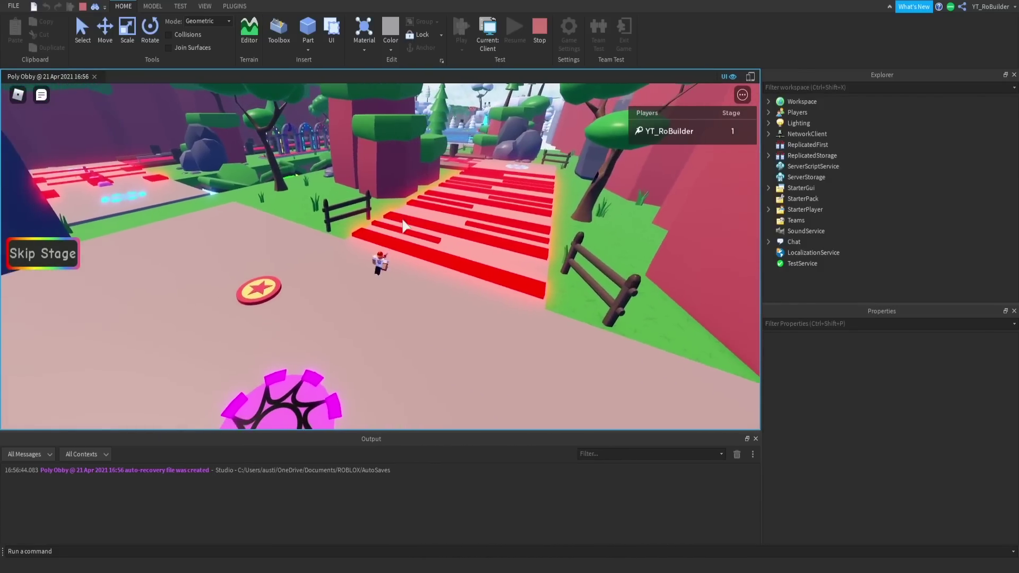
Walk the avatar around the starting platform between the star disc and the red kill-bar path
scroll(402, 220, "up", 5)
scroll(430, 247, "down", 5)
key("w")
scroll(430, 248, "down", 2)
key("a")
key("space")
key("a")
key("s")
key("d")
key("s")
key("d")
key("w")
key("w")
key("w")
right_click_drag(376, 245, 362, 241)
scroll(362, 240, "down", 3)
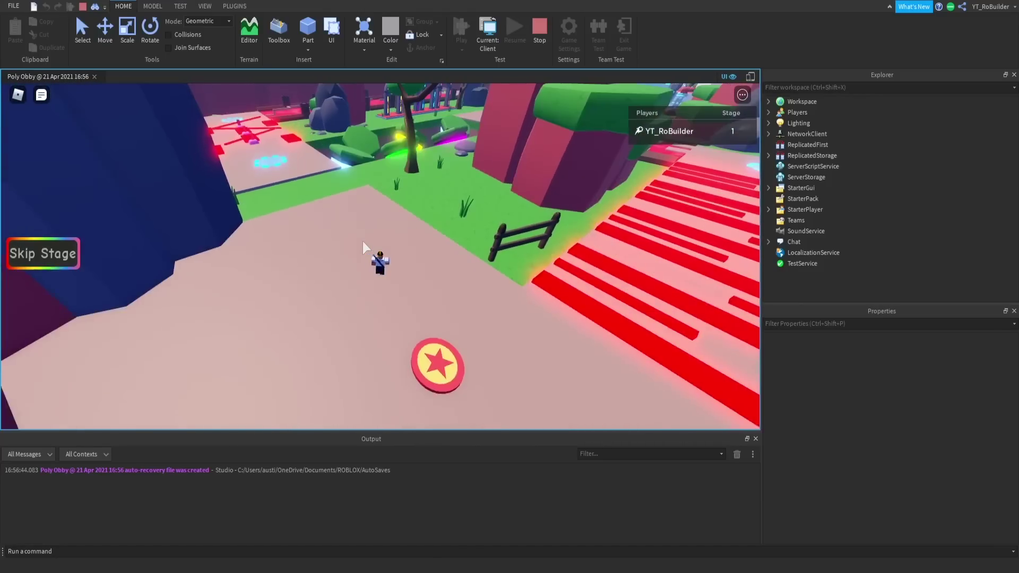
Walk the avatar to the spinner stage and run it into the red kill parts to test them
key("w")
right_click_drag(359, 197, 357, 194)
key("w")
scroll(357, 194, "up", 3)
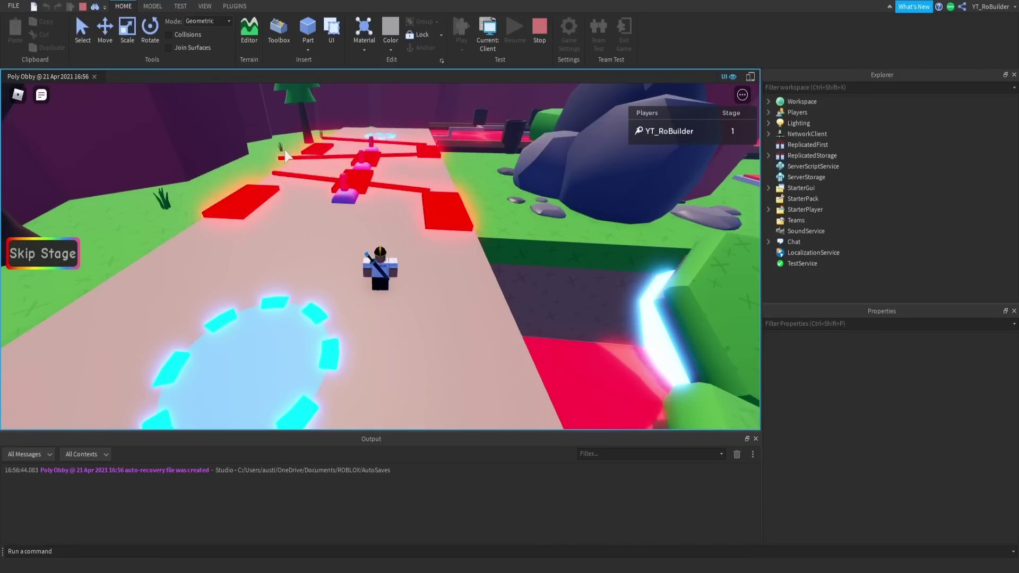
key("d")
right_click_drag(370, 178, 371, 176)
key("d")
key("w")
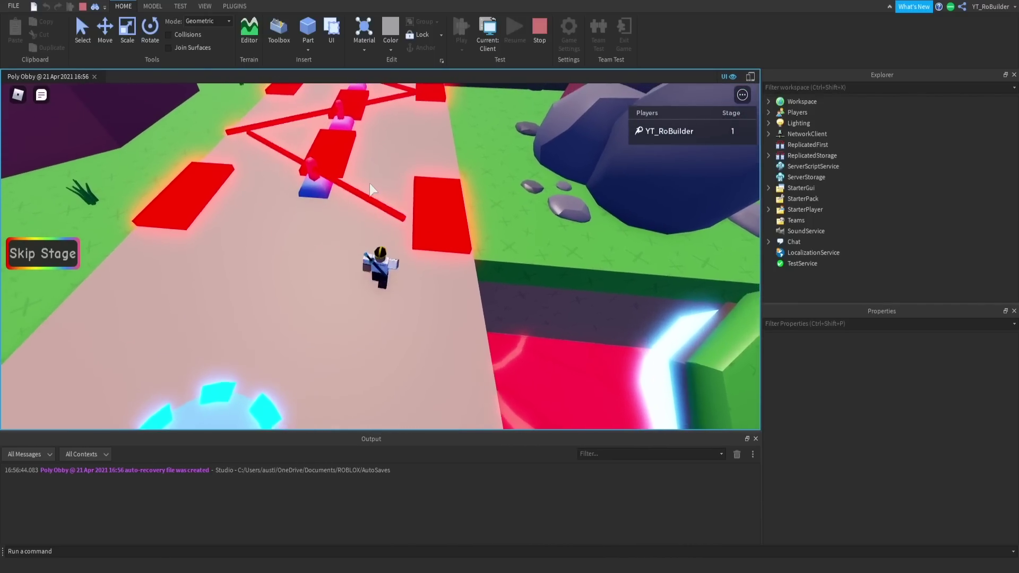
right_click_drag(369, 183, 370, 183)
key("w")
key("w")
key("space")
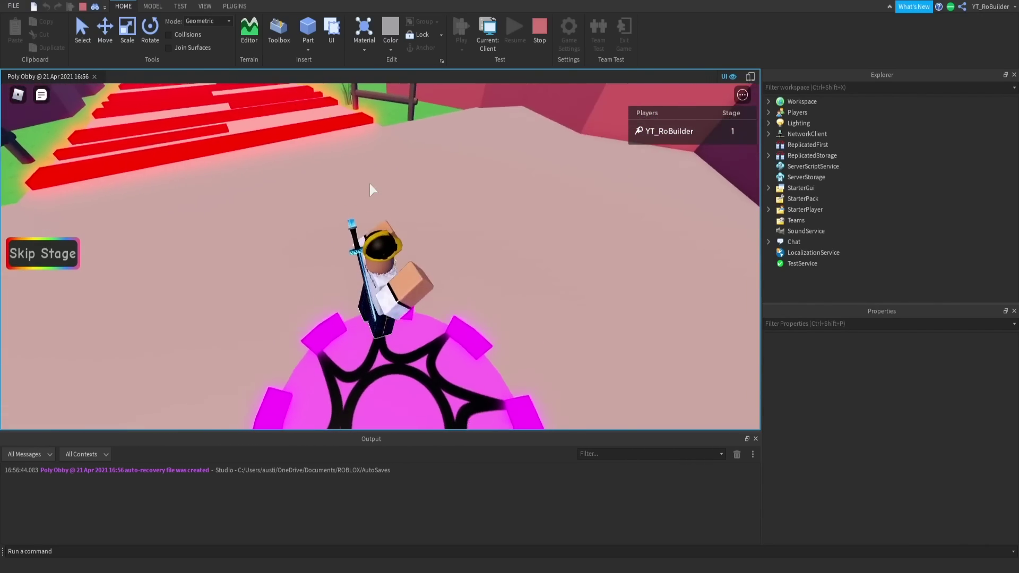
Run the avatar from spawn across the grass toward the glowing platforms and end the play test
key("w")
right_click_drag(369, 183, 371, 180)
key("w")
key("space")
key("w")
key("d")
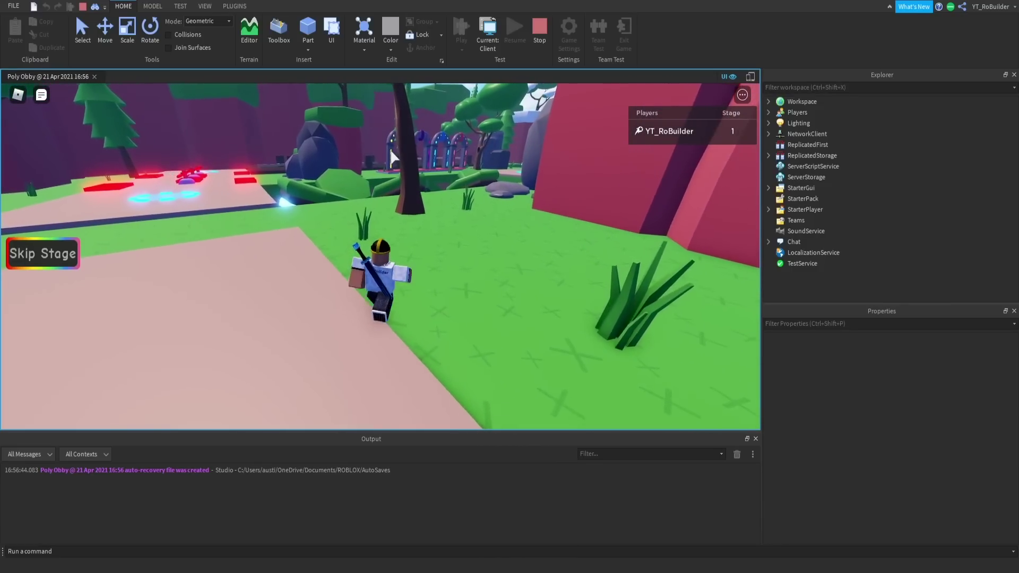
key("w")
key("d")
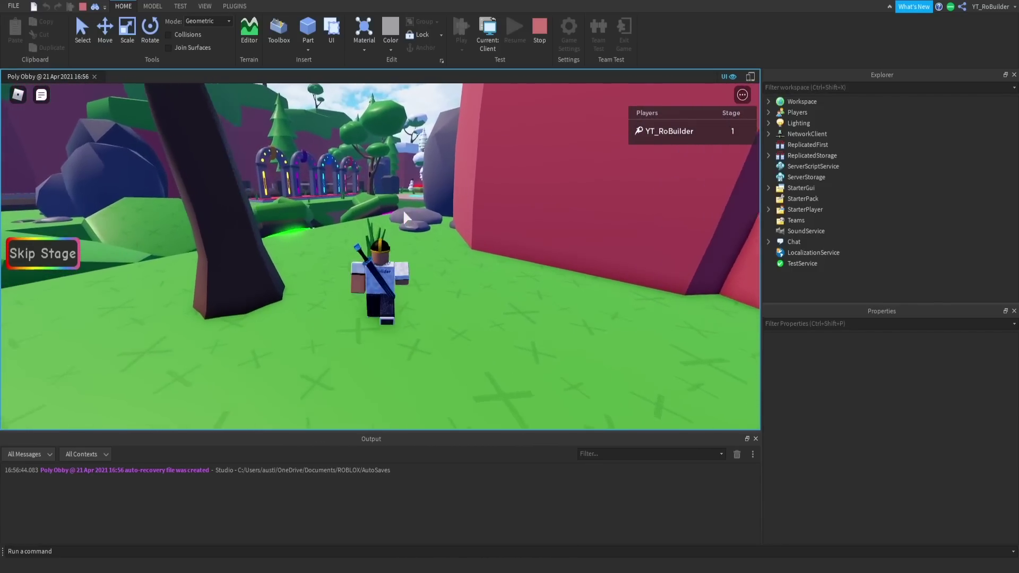
scroll(403, 209, "down", 5)
key("w")
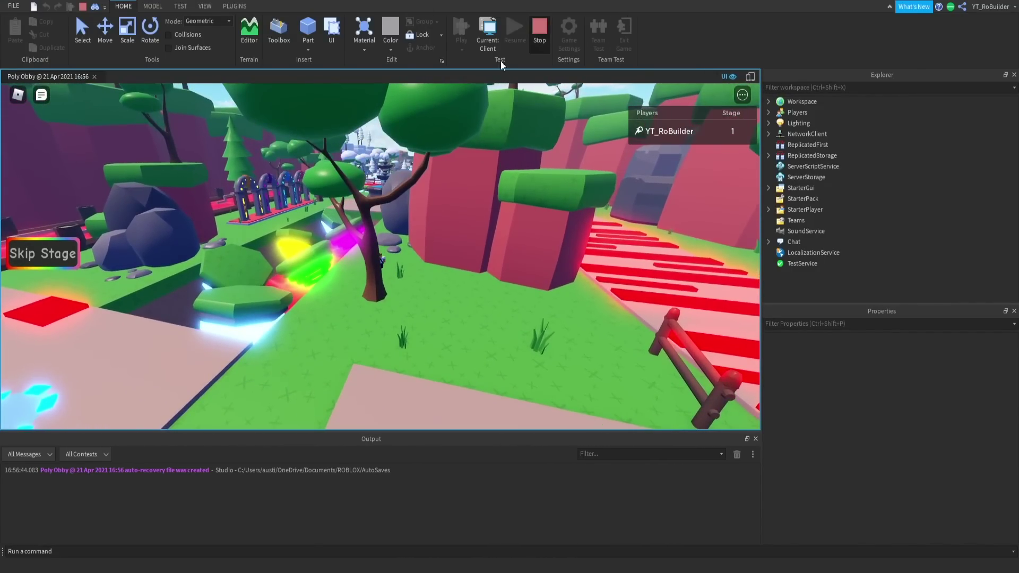
key("shift+F5")
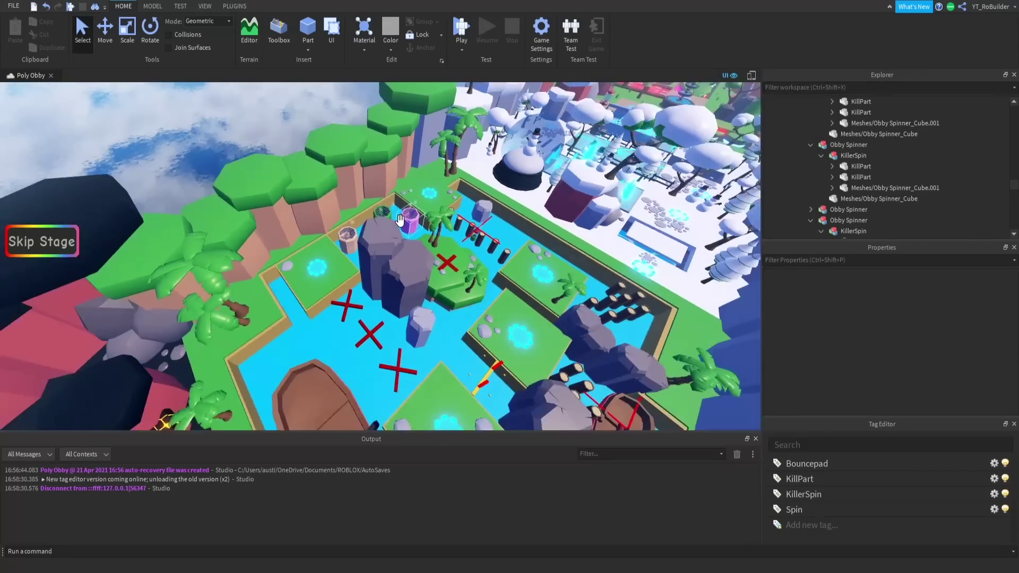
Examine the beach stages with their platforms, red crosses and palm trees from above
scroll(401, 220, "down", 3)
mouse_move(400, 221)
right_mouse_down()
mouse_move(379, 242)
mouse_move(394, 205)
mouse_move(379, 178)
mouse_move(384, 212)
mouse_move(363, 211)
mouse_move(427, 185)
mouse_move(400, 226)
right_mouse_up()
scroll(400, 221, "up", 5)
key("w")
key("w")
scroll(400, 223, "down", 3)
mouse_move(310, 209)
right_mouse_down()
mouse_move(320, 208)
mouse_move(311, 209)
right_mouse_up()
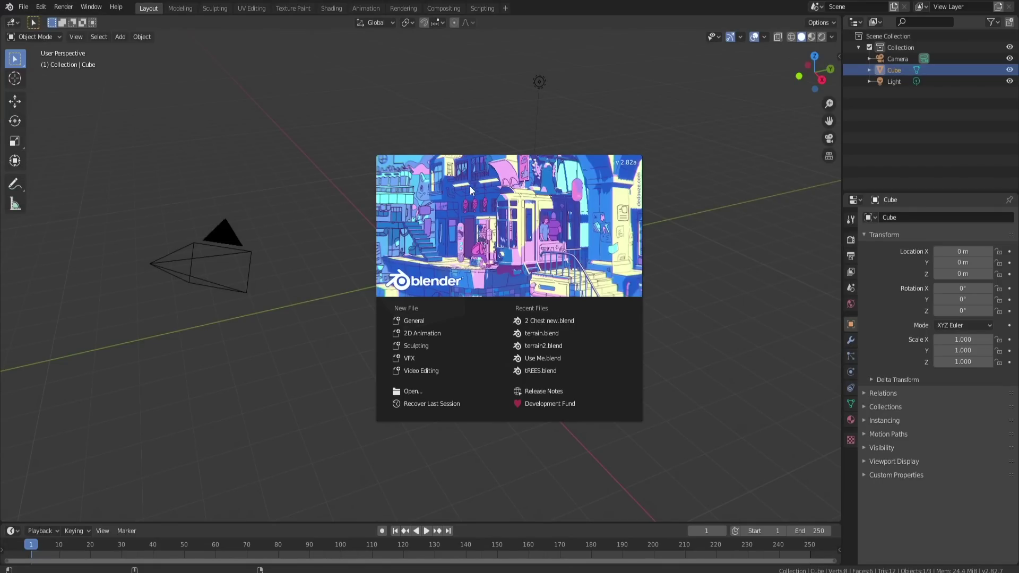
Switch to Blender, dismiss the splash screen and replace the default cube with a cylinder
left_click(189, 132)
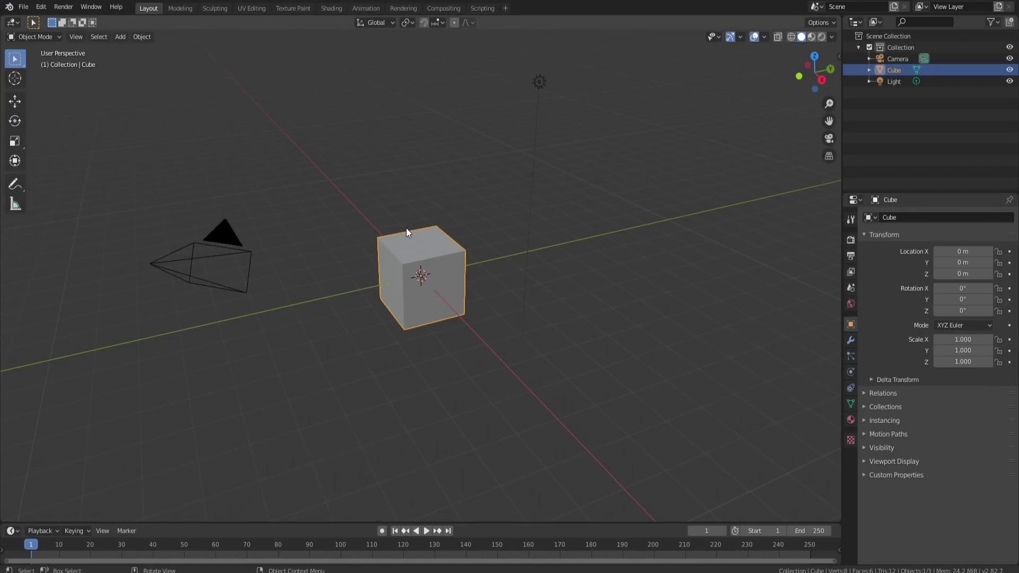
key("Delete")
key("shift+a")
mouse_move(406, 228)
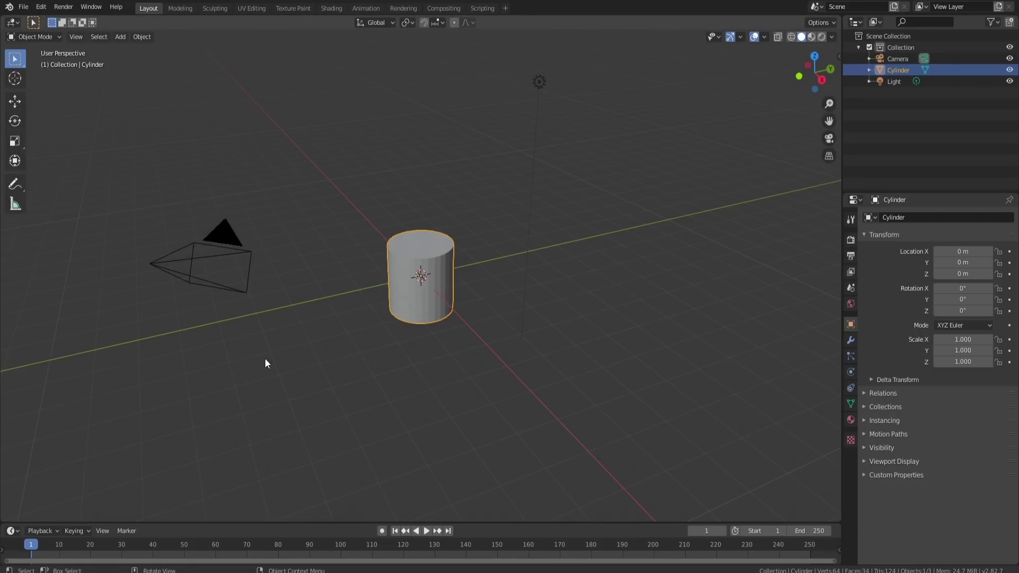
In Edit Mode, delete the cylinder's geometry and add a new cylinder mesh with 8 vertices
key("Tab")
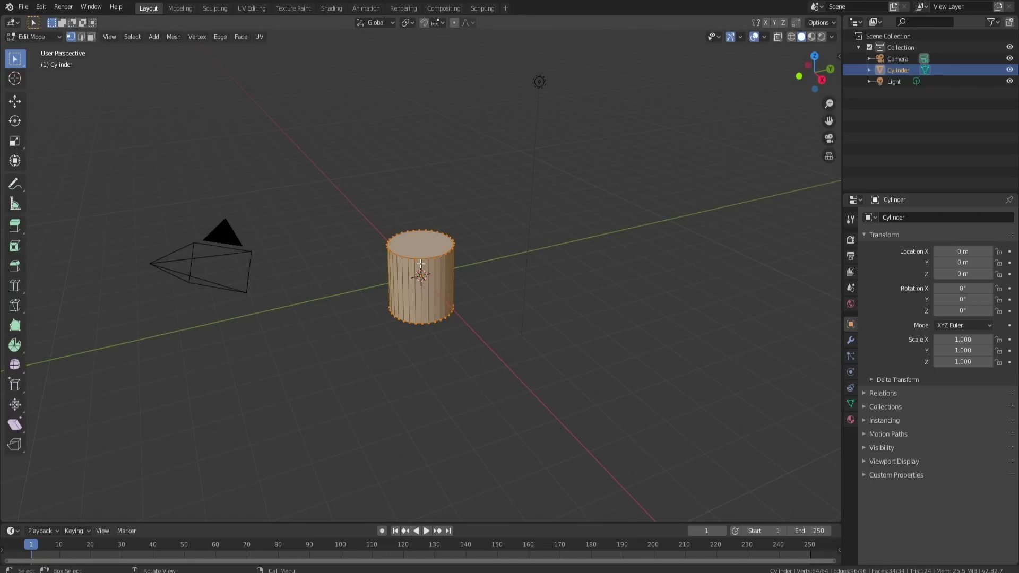
key("x")
left_click(421, 266)
key("shift+a")
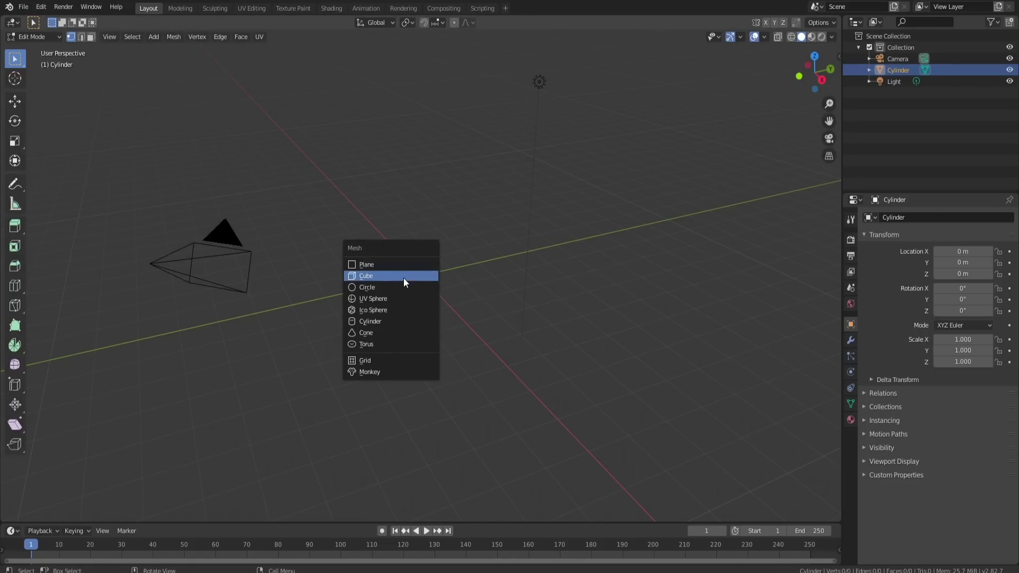
left_click(384, 322)
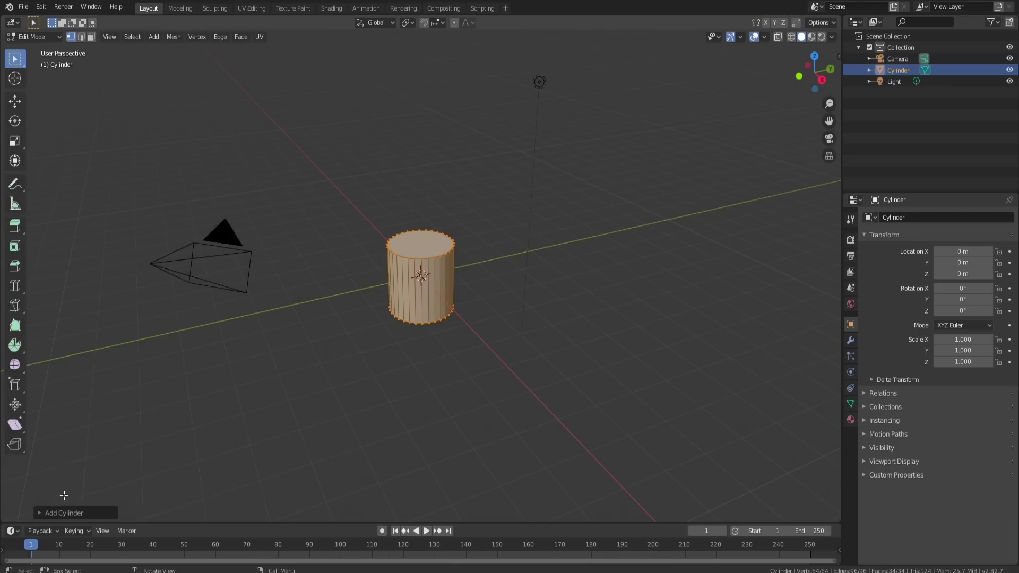
left_click(44, 513)
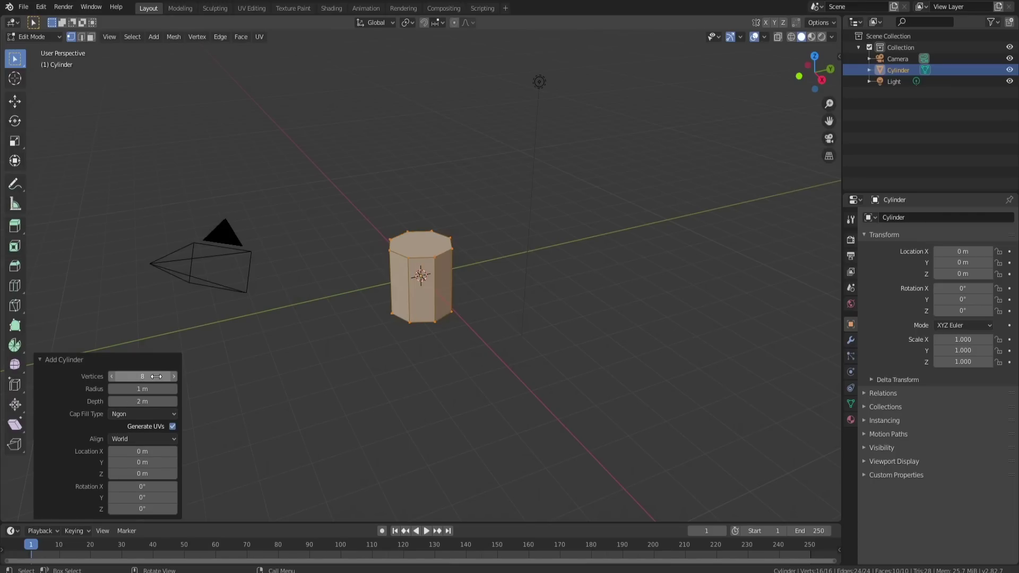
Compare the cylinder's outline with 6 vertices and set the vertex count back to 8
middle_click_drag(438, 239, 456, 321)
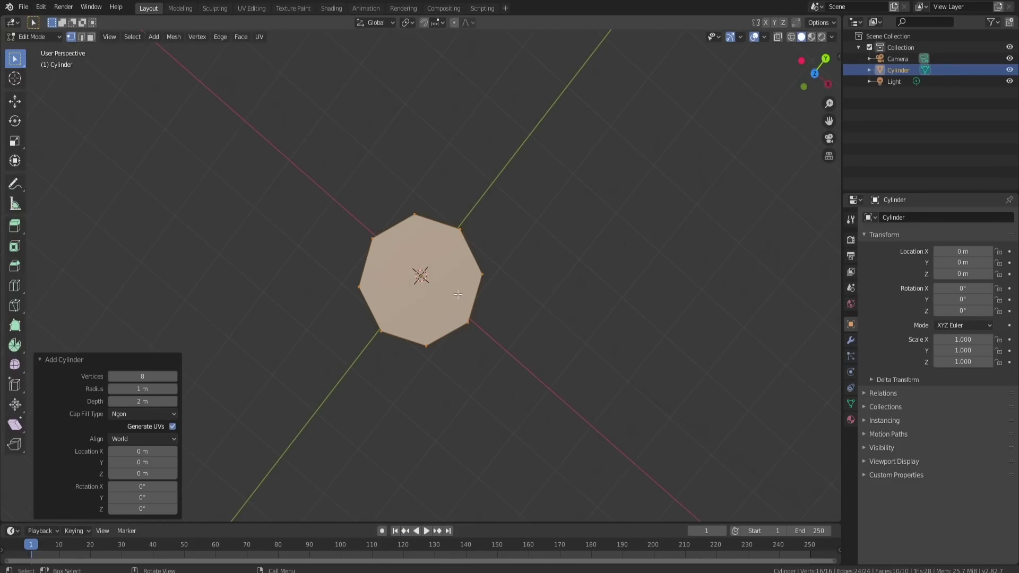
middle_click_drag(517, 255, 246, 347)
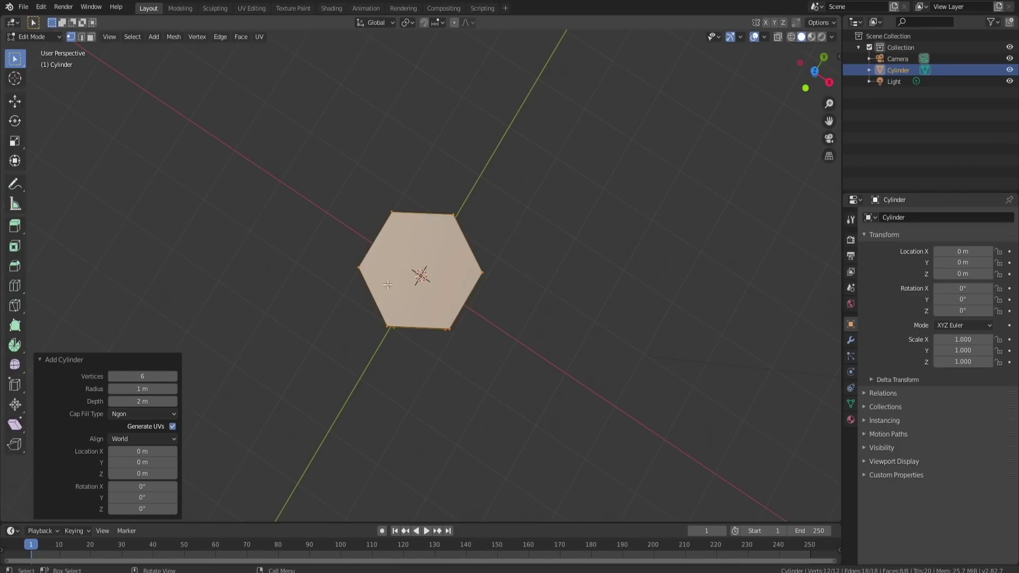
middle_click_drag(403, 282, 356, 268)
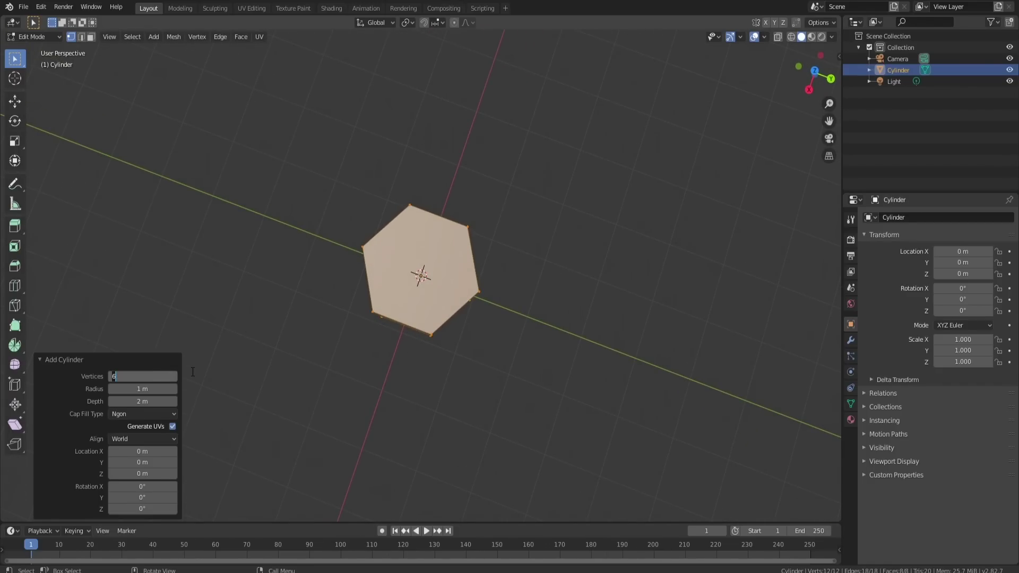
left_click(41, 360)
middle_click_drag(241, 283, 316, 133)
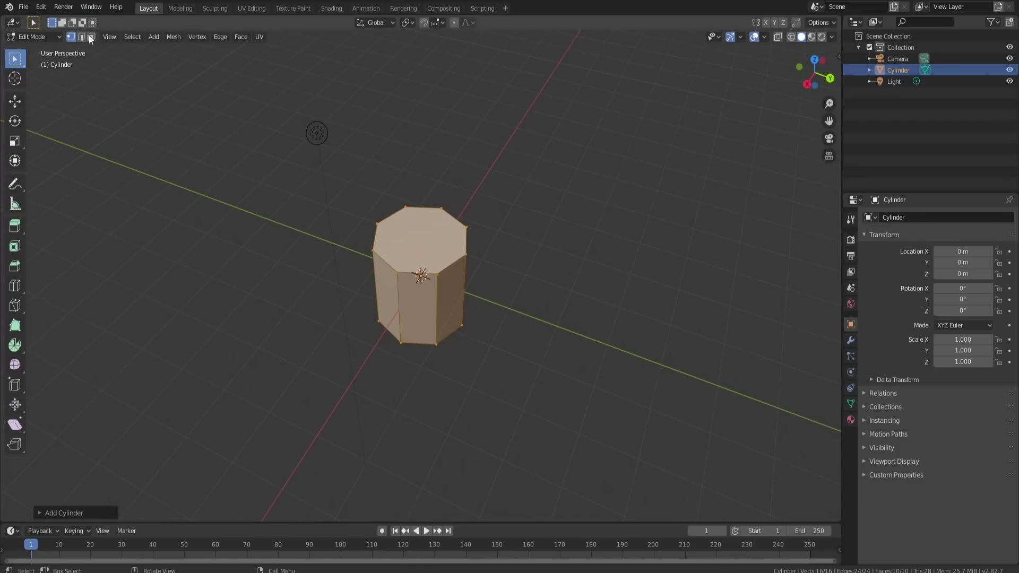
Select the cylinder's top face and move it down along Z to flatten the shape into a thin octagonal disc
left_click(414, 230)
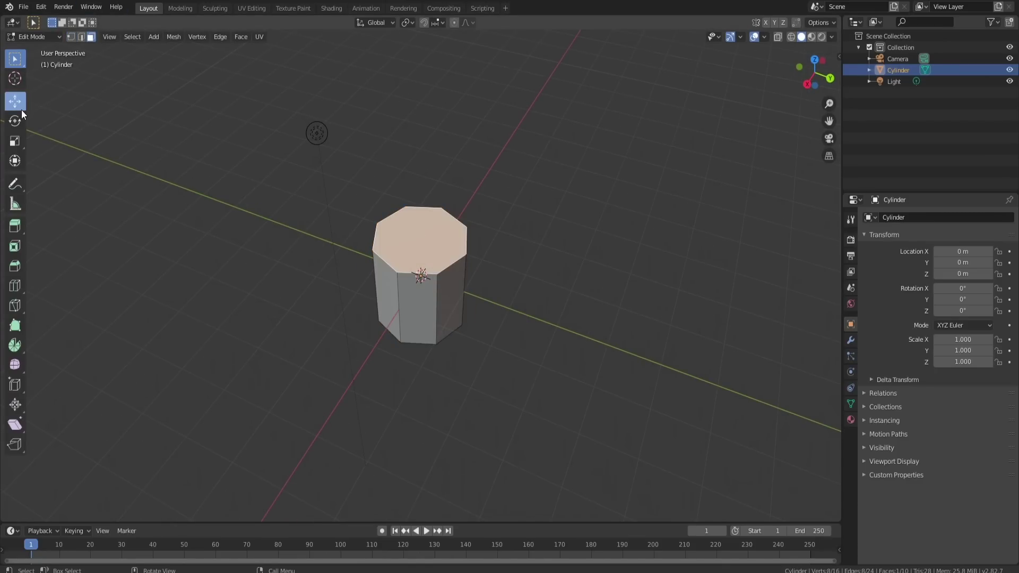
left_click(21, 110)
middle_click_drag(357, 236, 343, 201)
left_click_drag(419, 191, 425, 272)
Select both the top and bottom faces of the disc and inset them by about 0.19
middle_click_drag(453, 351, 445, 231)
left_click(432, 310, "shift")
middle_click_drag(476, 200, 572, 335)
key("i")
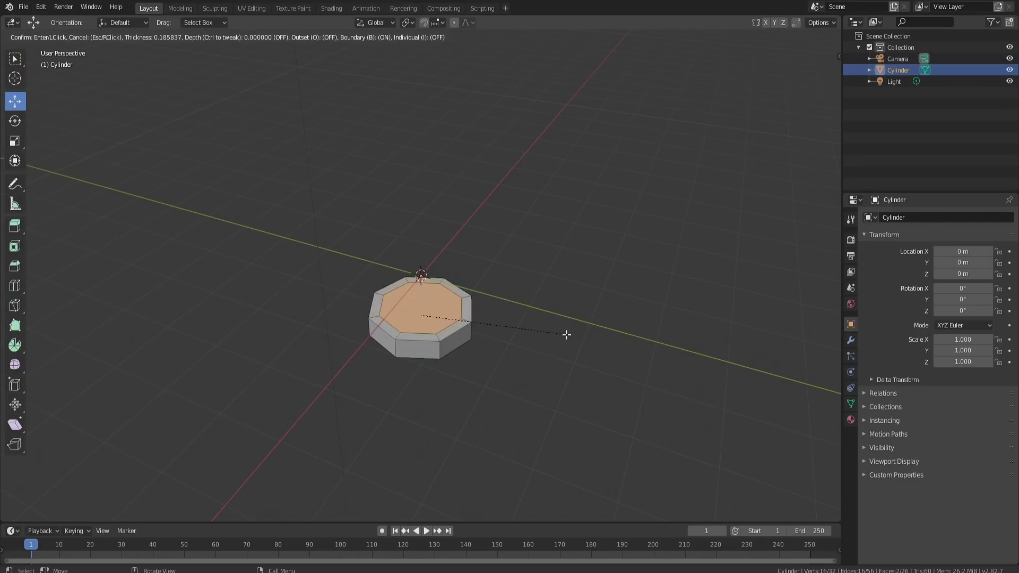
left_click(565, 334)
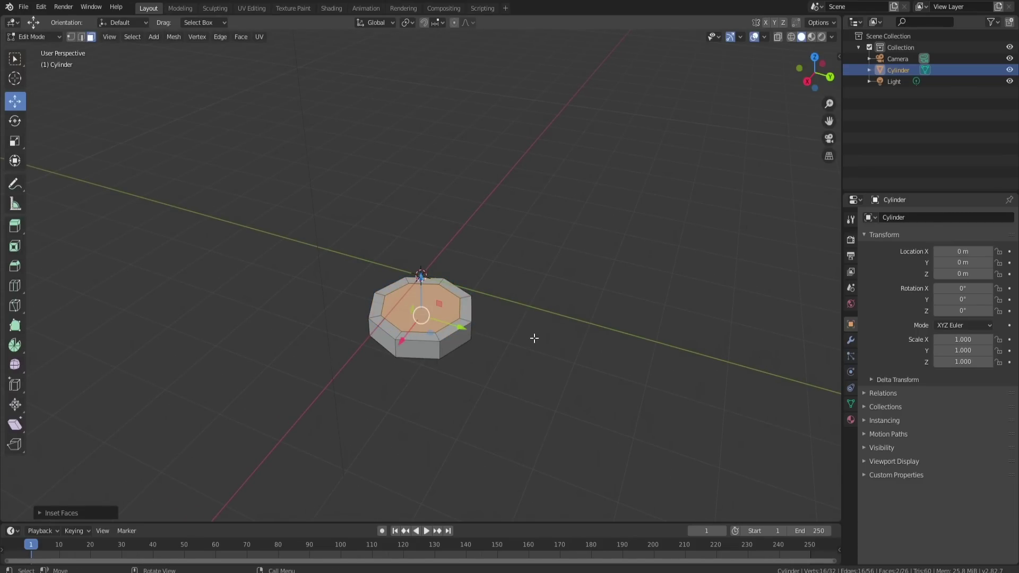
Extrude the inset faces and scale them by about 0.70 along Z, then shrink them uniformly by about 0.83 to form tapered recesses
middle_click_drag(534, 336, 550, 303)
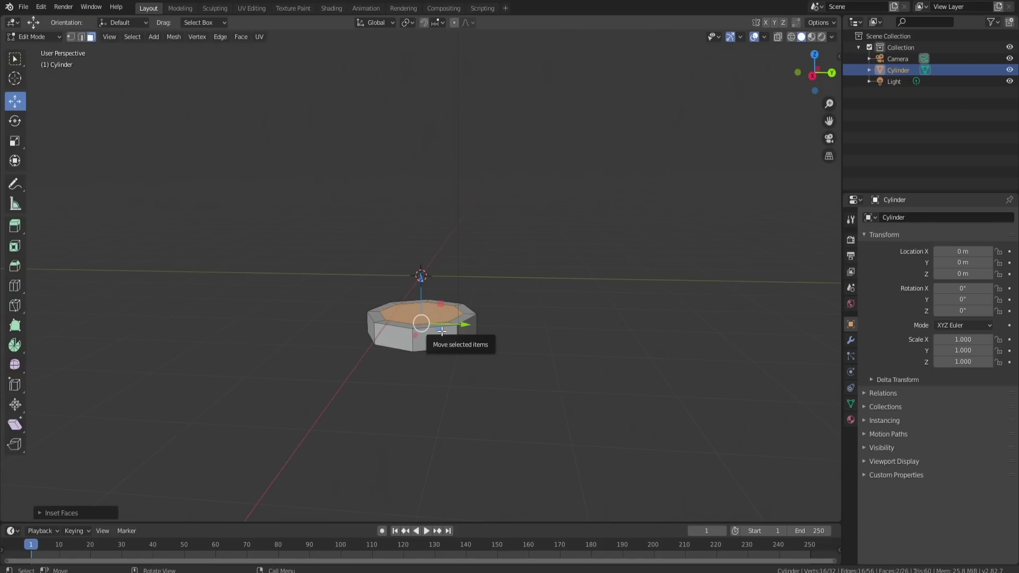
middle_click_drag(442, 332, 548, 299)
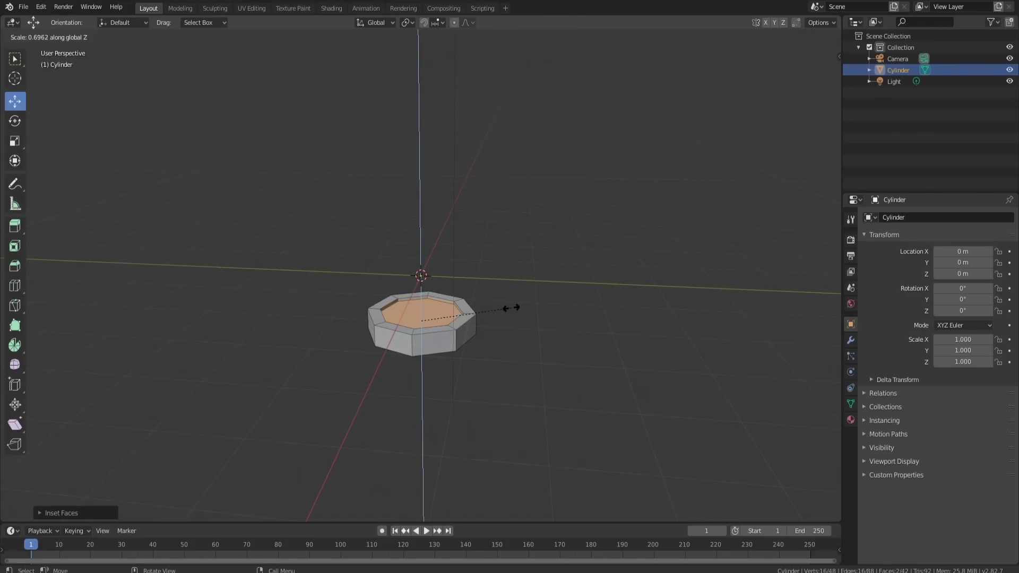
left_click(511, 308)
key("s")
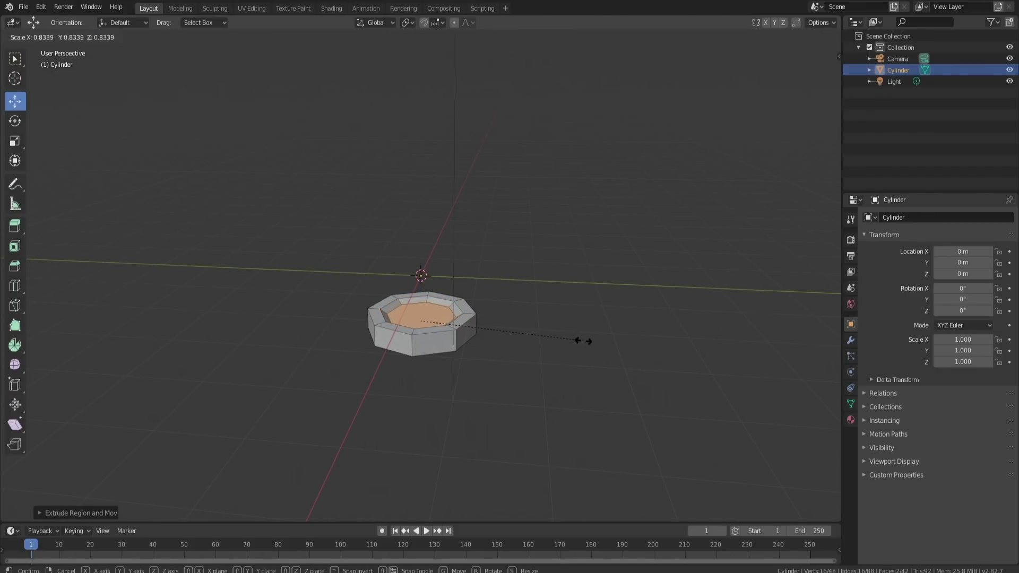
left_click(584, 341)
Scale the recessed top and bottom faces up by about 1.09 to make the recess walls steeper
middle_click_drag(584, 341, 516, 426)
scroll(506, 281, "up", 4)
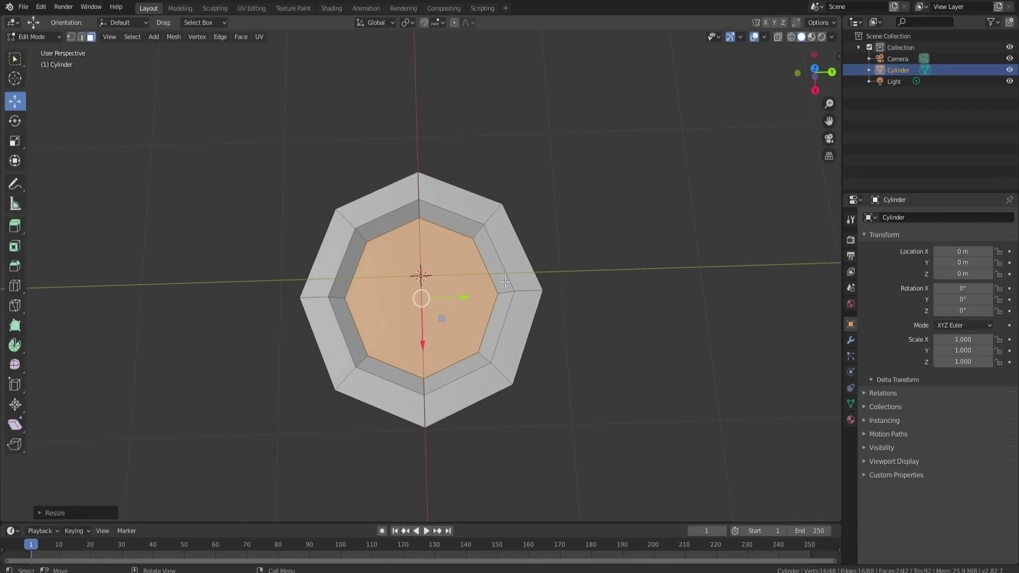
scroll(462, 297, "down", 2)
key("s")
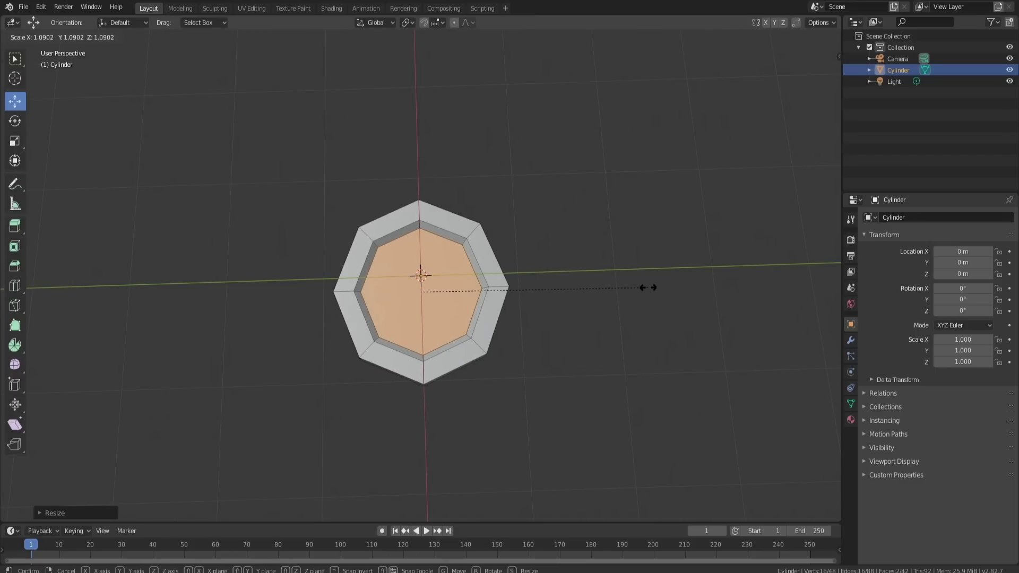
left_click(650, 289)
Return to Object Mode and scale the whole disc along Z to about 0.57
middle_click_drag(590, 285, 485, 289)
key("Tab")
key("Tab")
key("Tab")
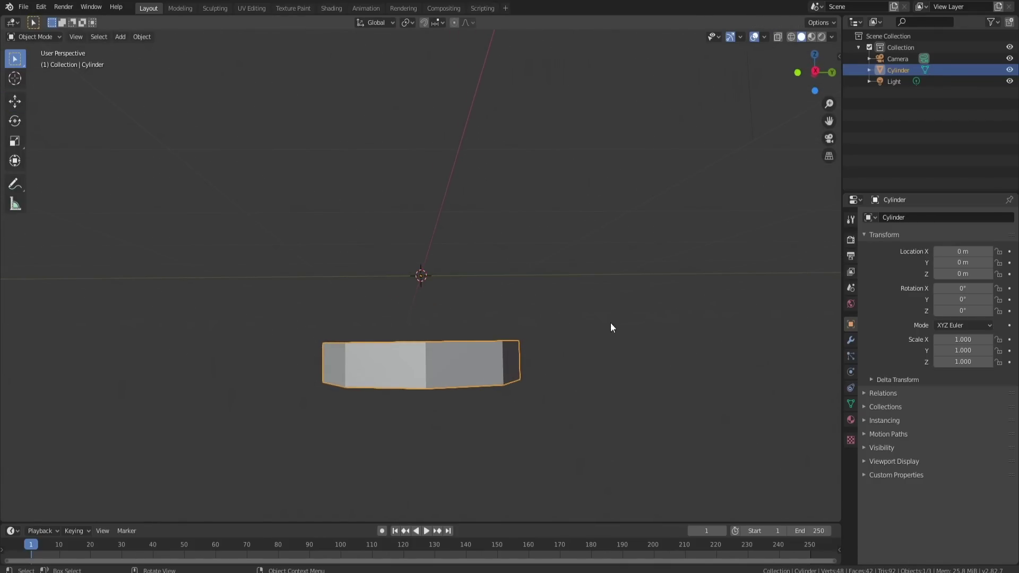
key("s")
key("z")
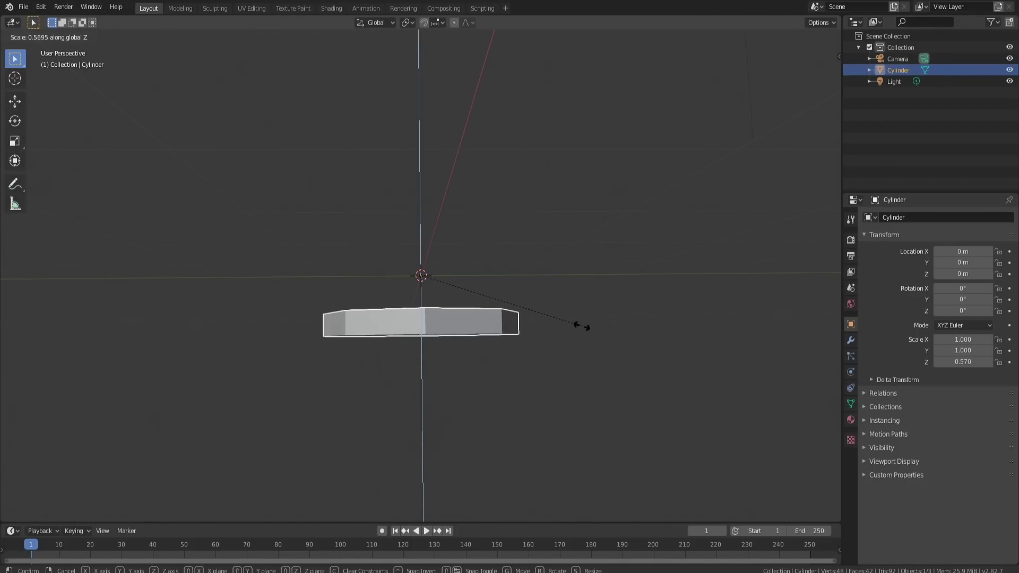
left_click(583, 326)
Move the disc up along Z to a location of about 0.70 m
middle_click_drag(582, 326, 469, 330)
scroll(431, 297, "up", 2)
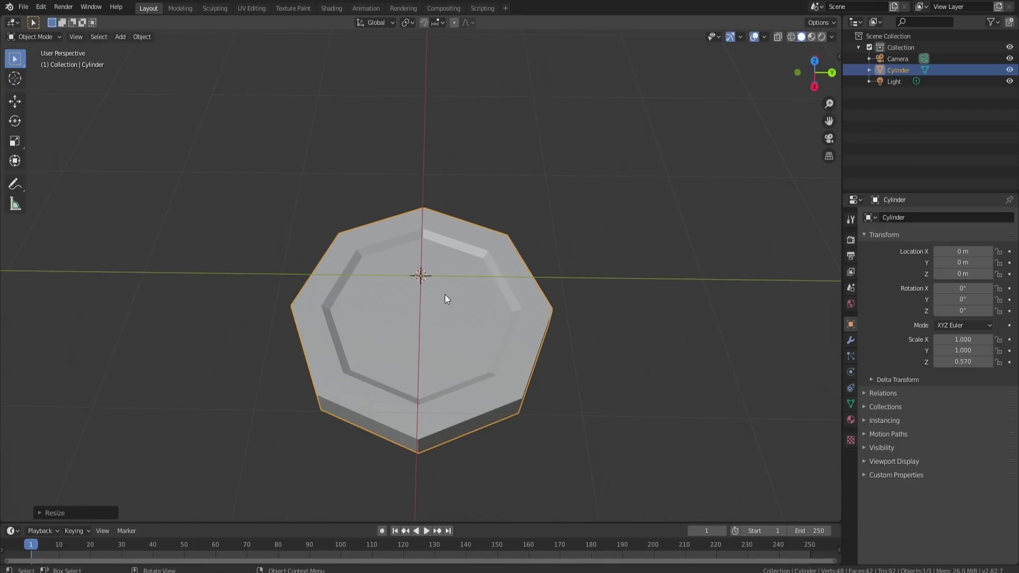
scroll(460, 335, "down", 2)
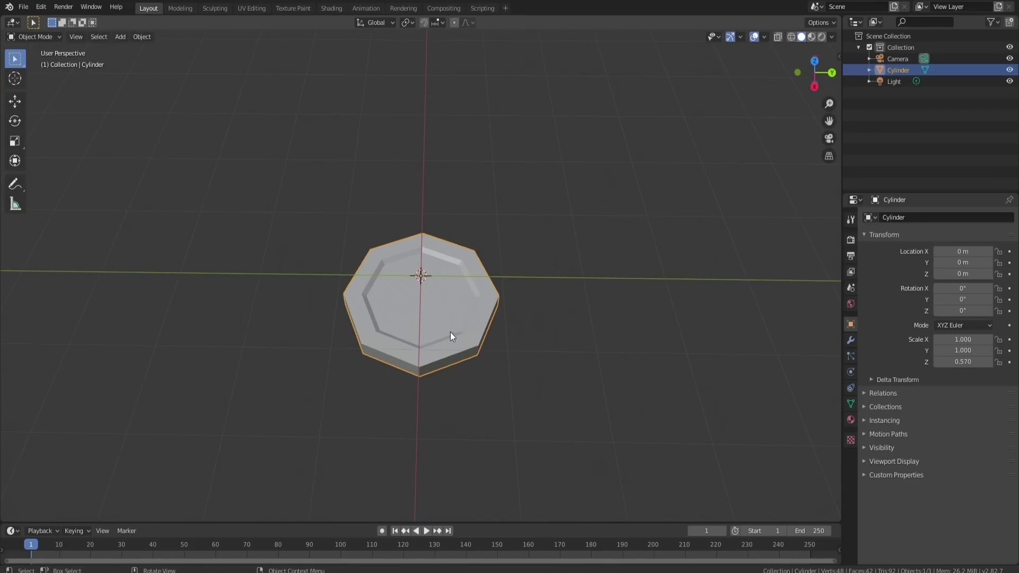
left_click(14, 107)
left_click_drag(417, 253, 421, 203)
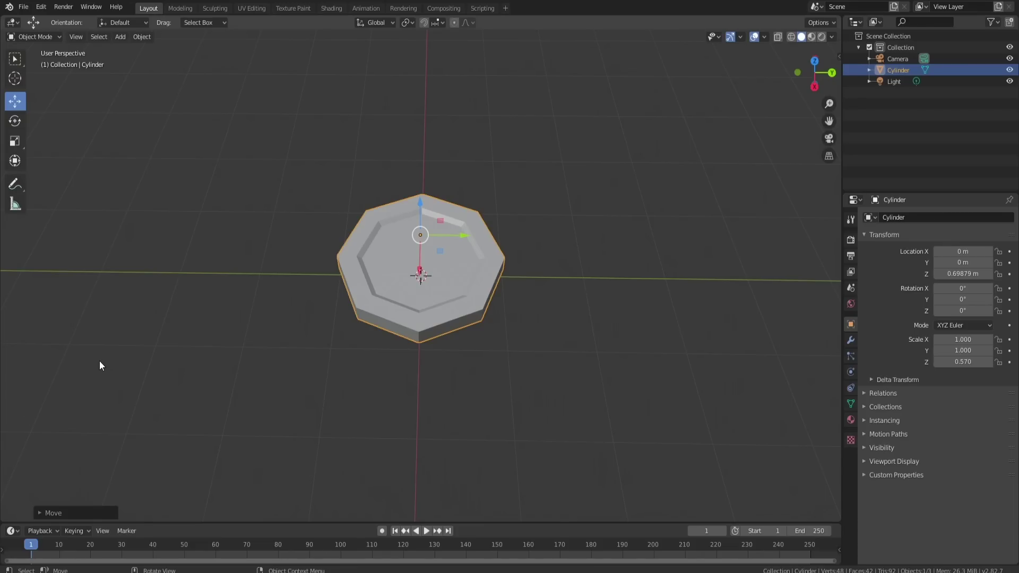
Add a cube mesh and scale it down uniformly to about 0.183
middle_click_drag(396, 235, 536, 269)
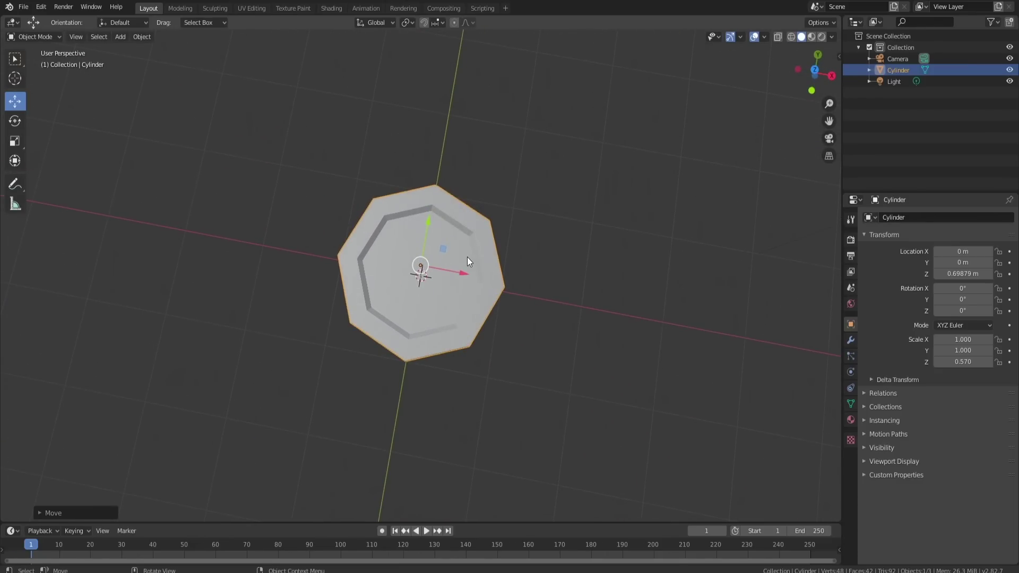
scroll(469, 261, "up", 3)
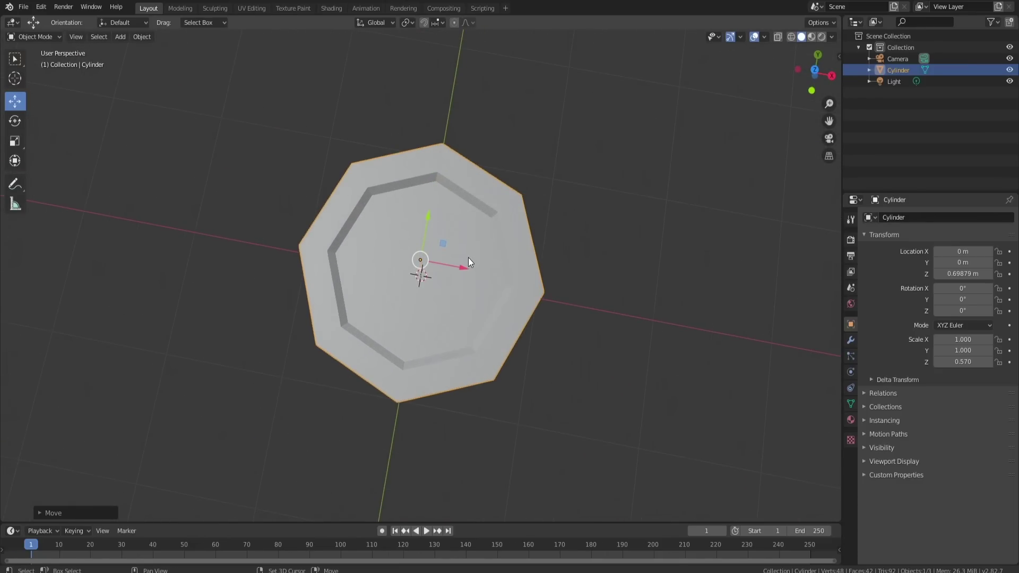
key("shift+a")
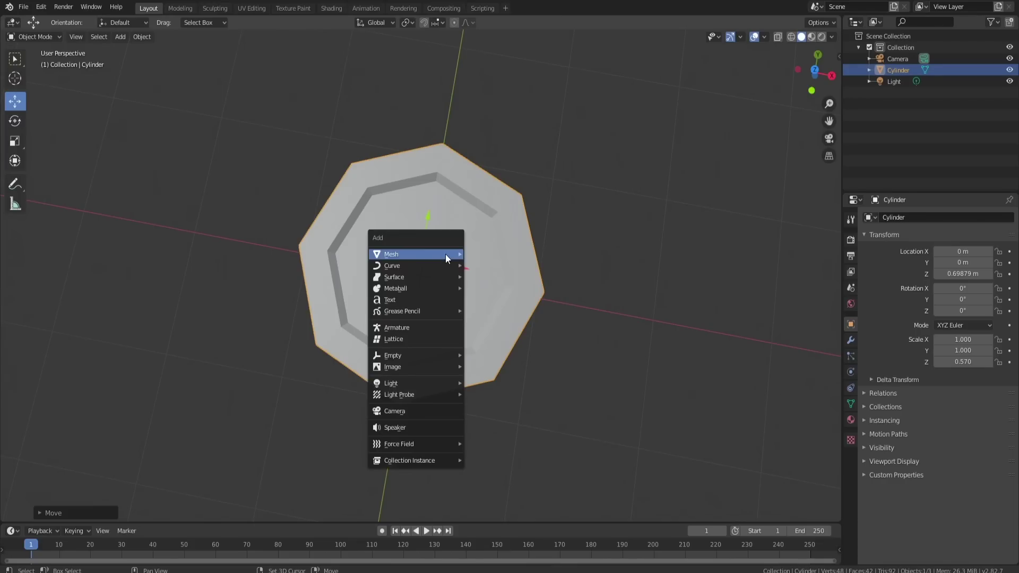
mouse_move(461, 258)
left_click(488, 265)
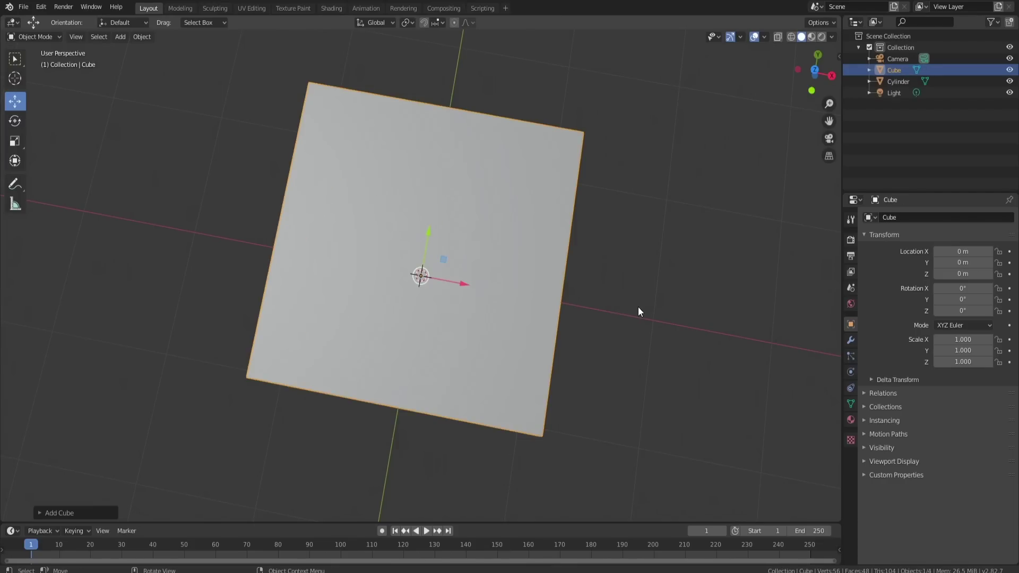
key("s")
left_click(461, 281)
Move the small cube into the disc's recess at about X -0.31 m, Y -0.16 m and Z 0.13 m
key("g")
left_click_drag(410, 269, 410, 269)
left_click_drag(444, 298, 405, 290)
middle_click_drag(425, 284, 351, 179)
left_click_drag(395, 223, 395, 203)
middle_click_drag(416, 226, 416, 174)
In Edit Mode, move one horizontal face of the cube up along Z to adjust its height, and return to Object Mode
key("Tab")
left_click(391, 298)
left_click_drag(391, 265, 389, 235)
middle_click_drag(417, 224, 552, 358)
scroll(416, 294, "up", 3)
key("Tab")
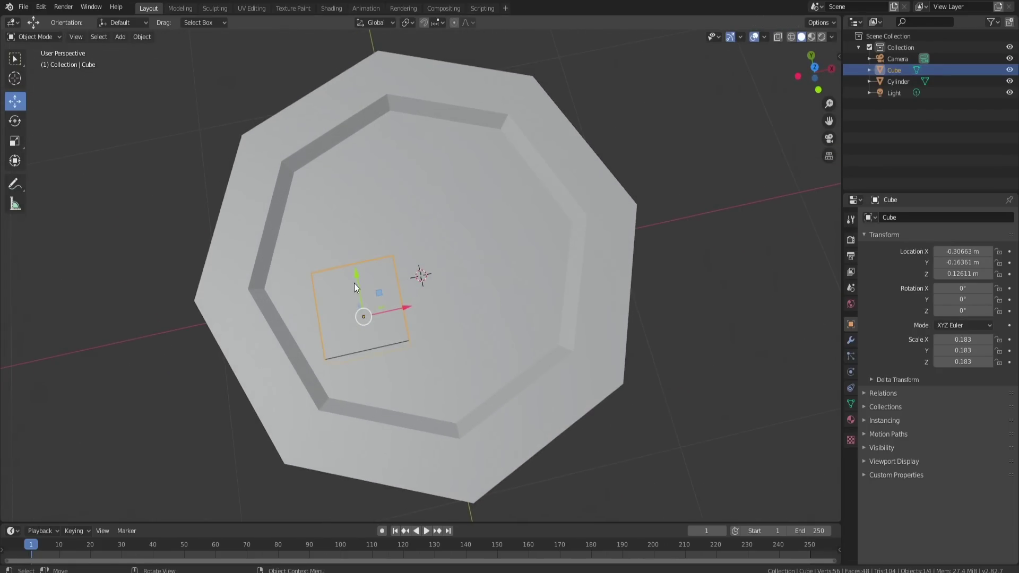
Duplicate the block, thin the copy to a Y scale of about 0.022, and place it against the original's +Y edge at about Y 0.05 m
middle_click_drag(393, 272, 313, 267)
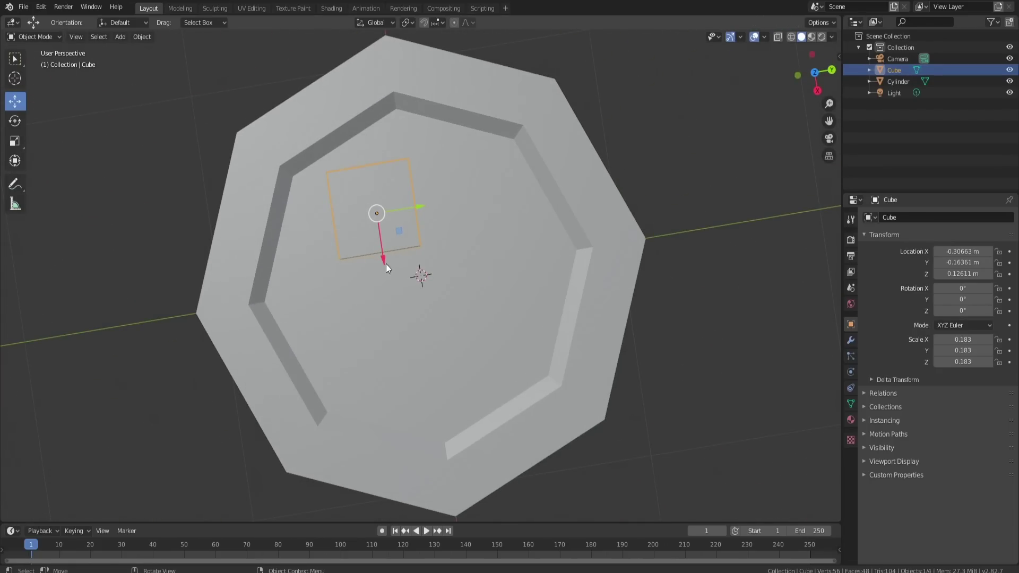
key("shift+d")
right_click(397, 234)
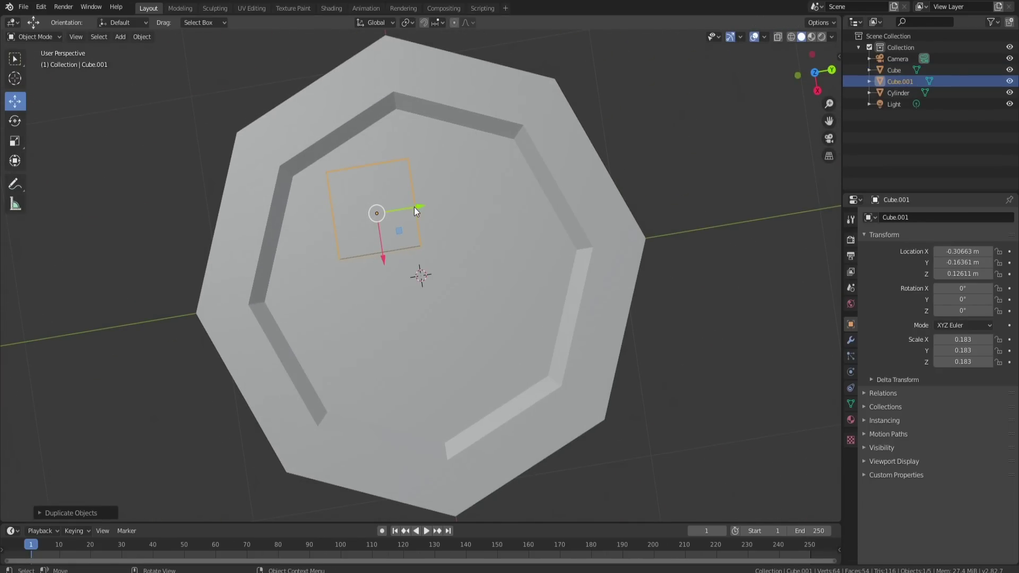
left_click_drag(416, 212, 474, 203)
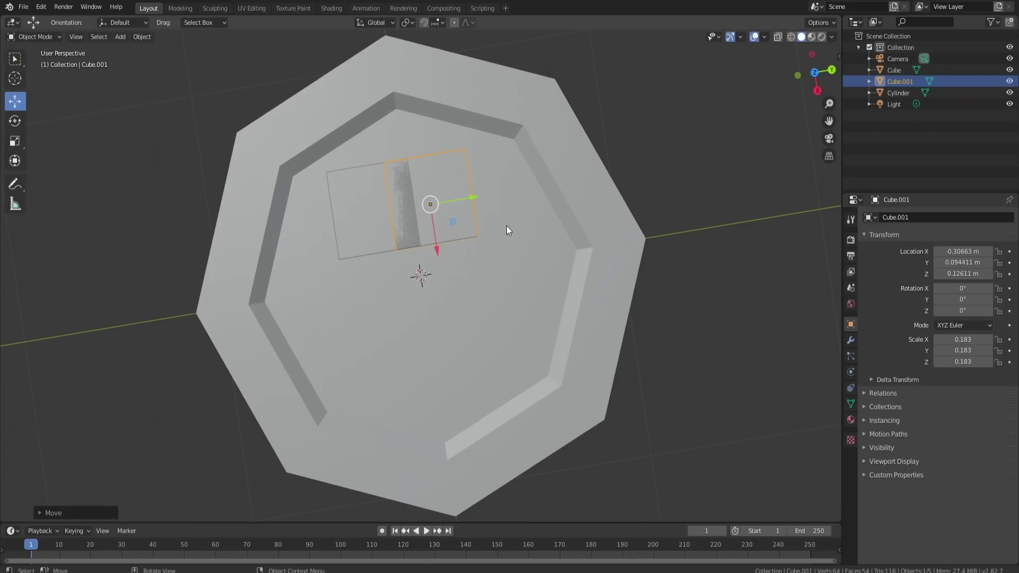
key("s")
key("y")
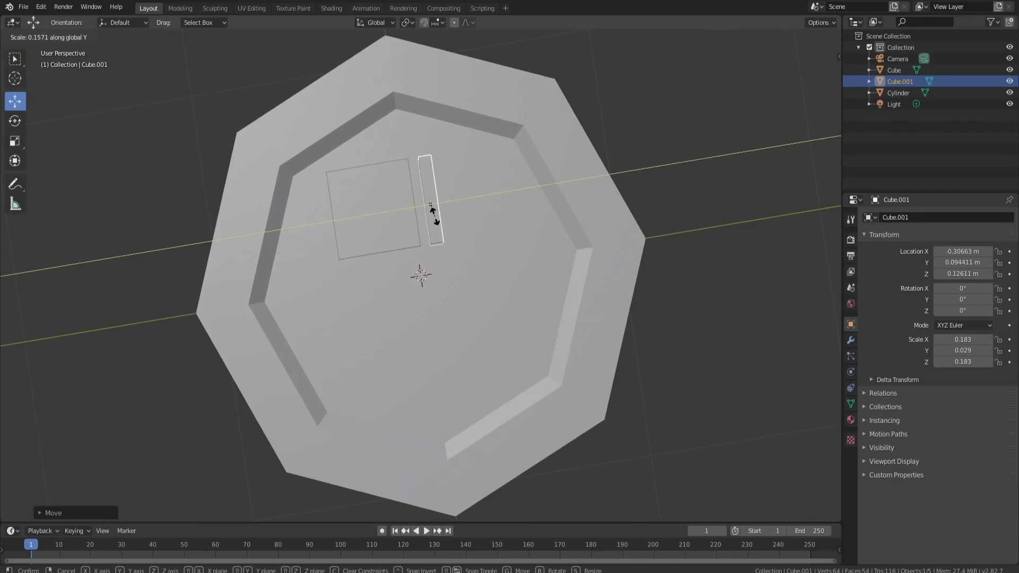
left_click(432, 208)
key("g")
key("y")
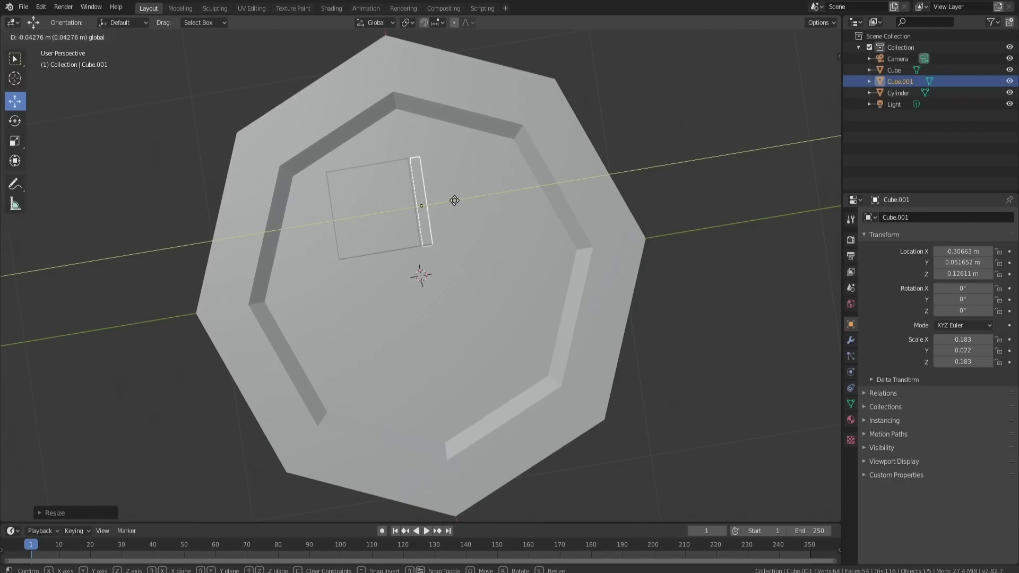
left_click(454, 200)
Duplicate the block and its strip together and place the copy across the disc on the +X side, at about Y 0.05 m
middle_click_drag(471, 258, 369, 239)
left_click(383, 286, "shift")
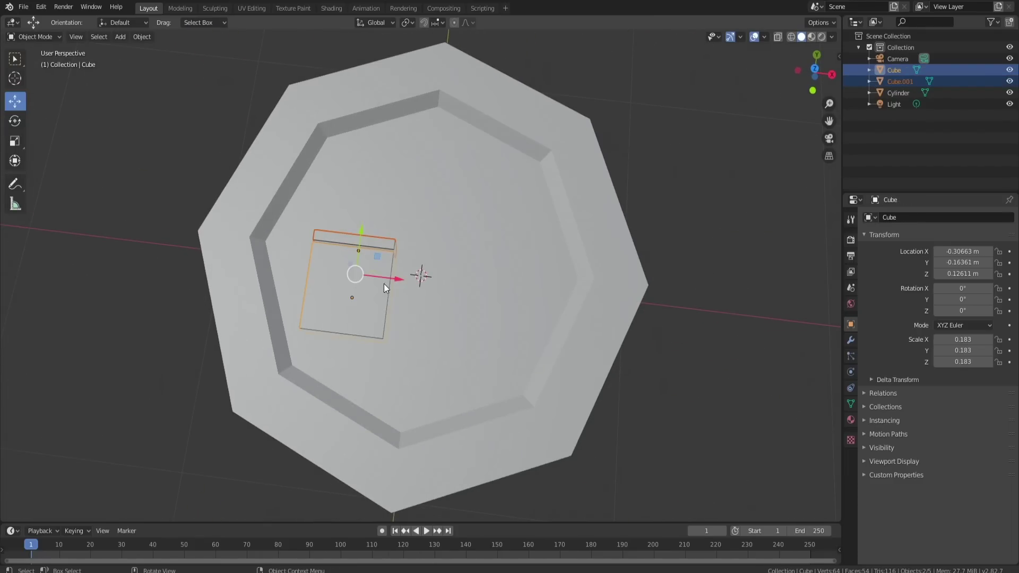
key("shift+d")
right_click(393, 279)
key("g")
key("x")
left_click(492, 275)
key("g")
key("y")
left_click(489, 201)
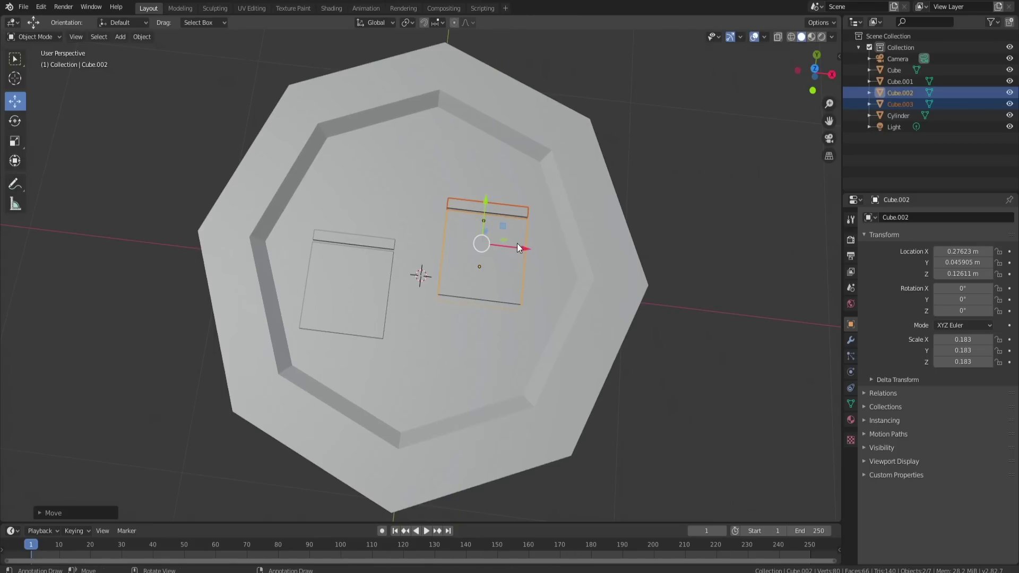
left_click_drag(519, 247, 532, 250)
Spread the two block-and-strip pairs apart along X, with the first pair at about X -0.37 m
left_click(387, 251)
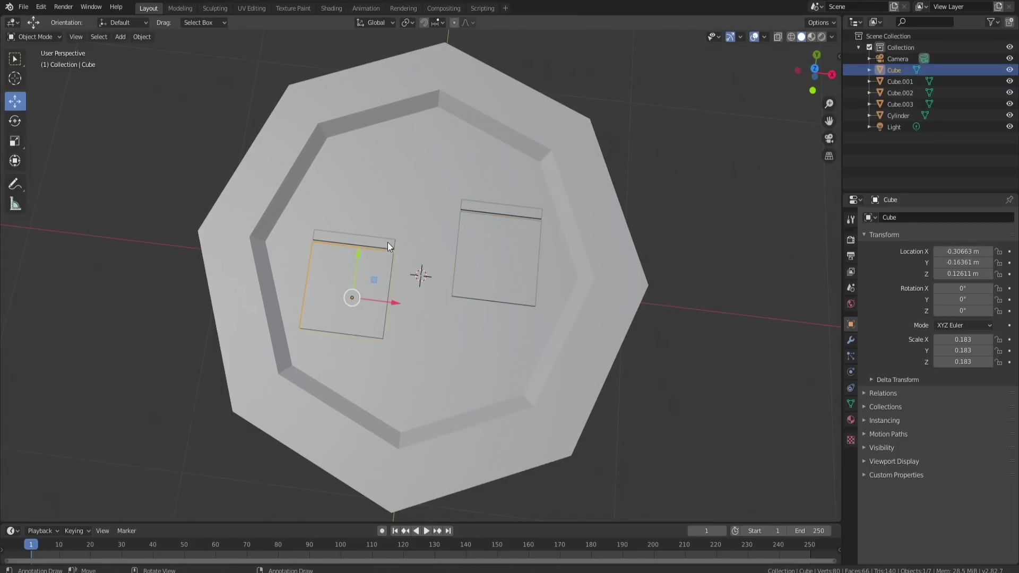
left_click(386, 268, "shift")
left_click_drag(398, 281, 380, 275)
left_click(411, 221)
left_click(516, 211)
left_click(519, 229, "shift")
left_click_drag(540, 247, 547, 247)
Duplicate the first pair's thin strip and move the copy about 0.38 m along X into the gap between the blocks
left_click(358, 245)
left_click(360, 245)
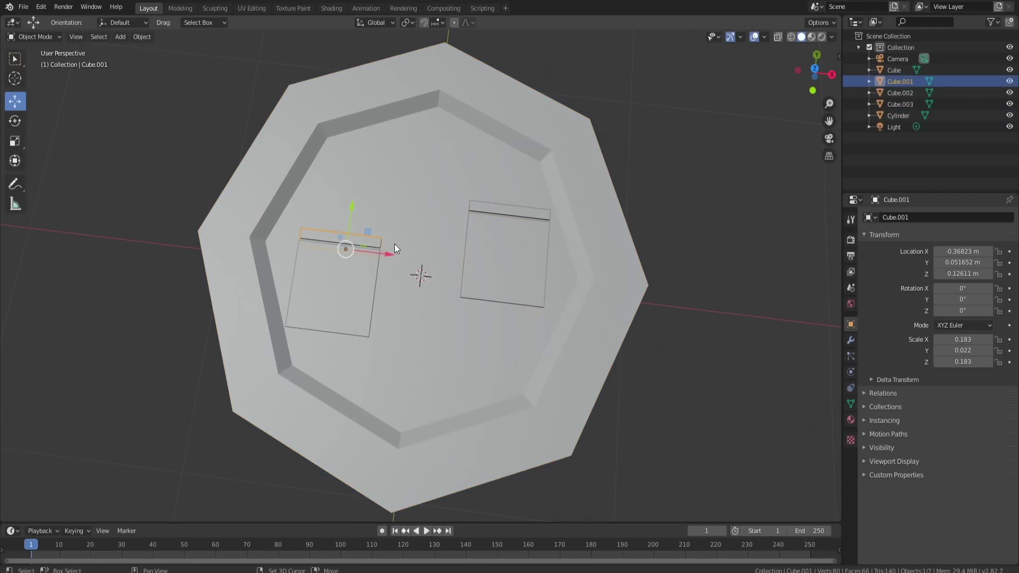
key("shift+d")
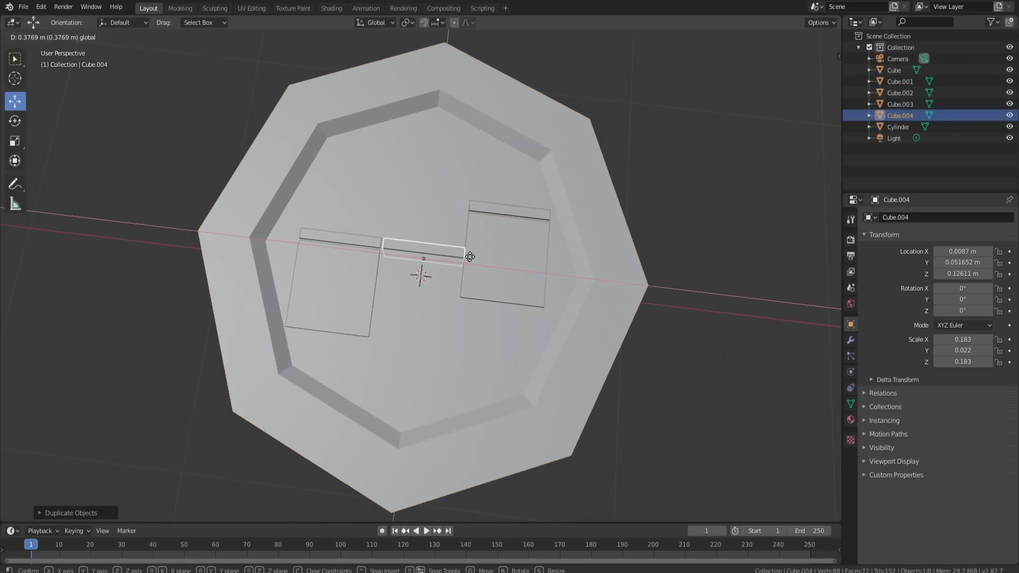
left_click(470, 257)
mouse_move(558, 279)
middle_mouse_down()
mouse_move(574, 289)
mouse_move(560, 294)
middle_mouse_up()
key("s")
key("x")
key("Escape")
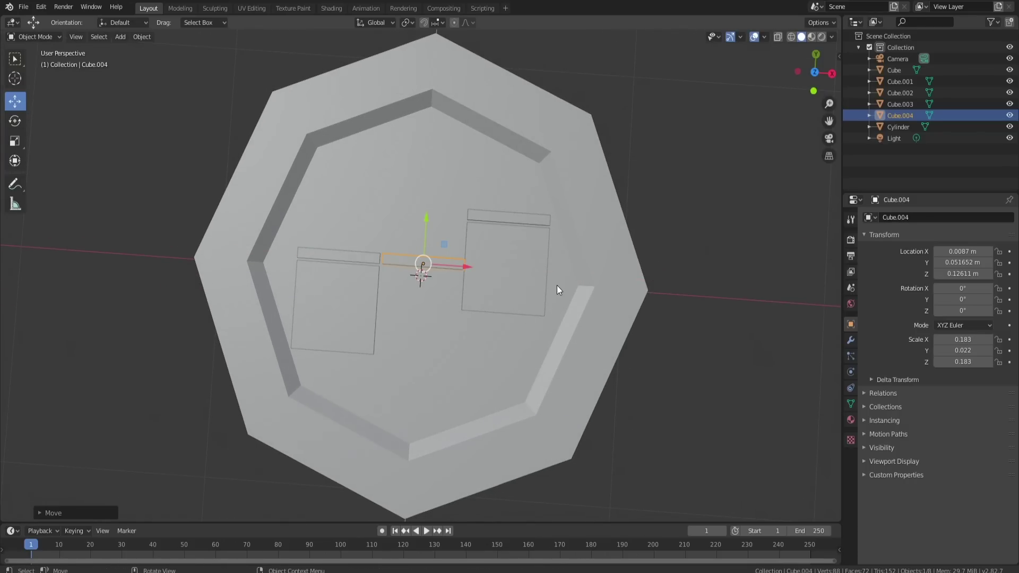
Shorten the middle strip to an X scale of about 0.045 and move it to about X -0.07 m, Y 0.11 m
key("s")
key("x")
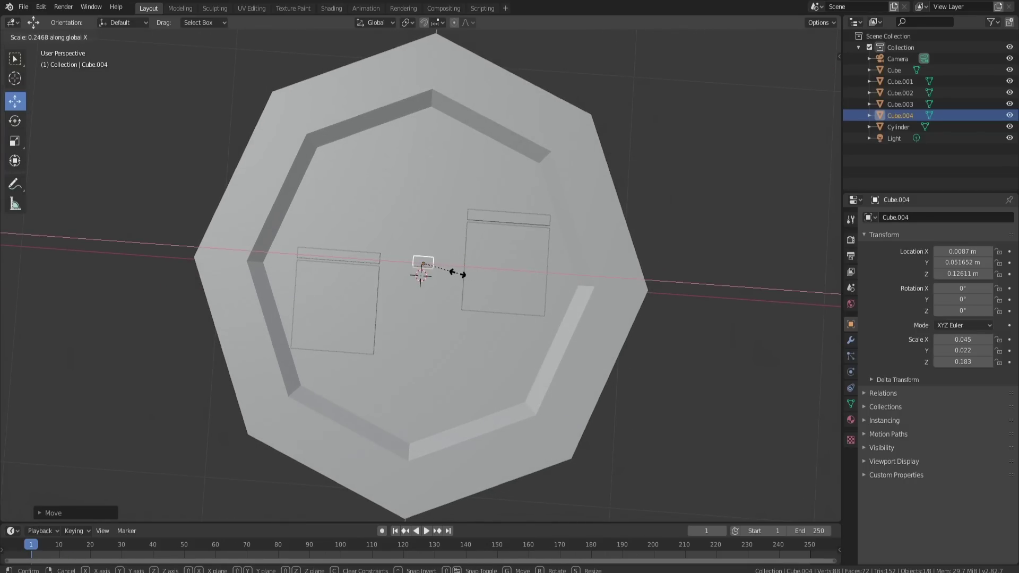
left_click(463, 275)
left_click_drag(457, 253, 435, 256)
Duplicate the small middle block and place the copy at about X 0.09 m, Y 0.20 m as a second stepping stone
key("shift+d")
left_click(470, 248)
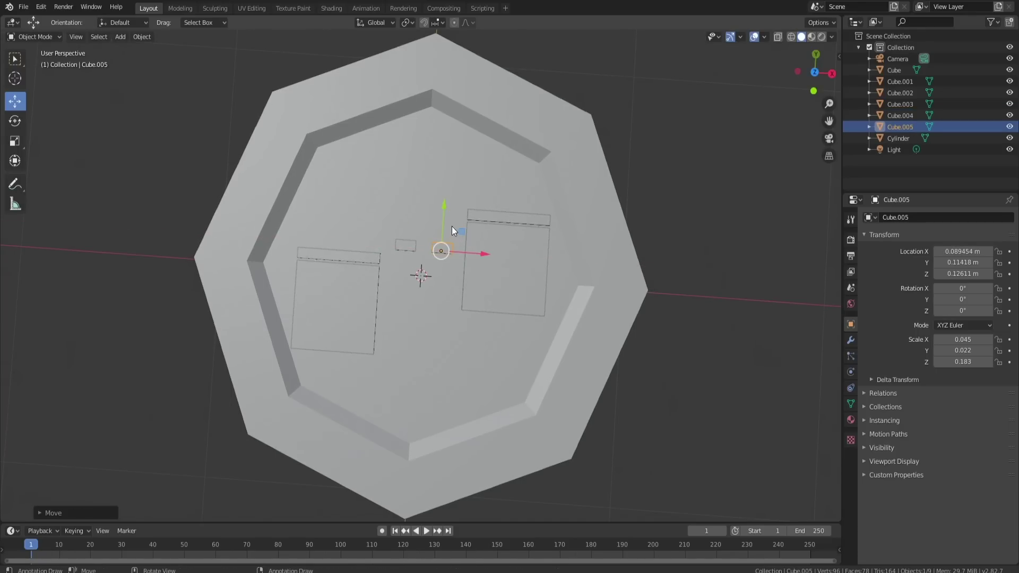
left_click_drag(451, 238, 454, 219)
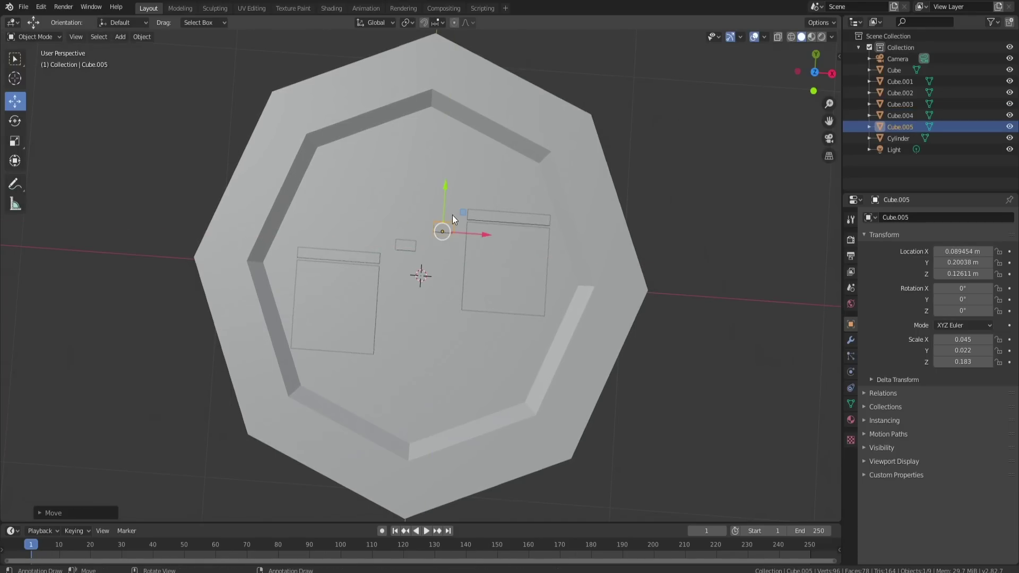
Join the two small stepping blocks into one object and the two long thin strips into another
left_click(410, 247, "shift")
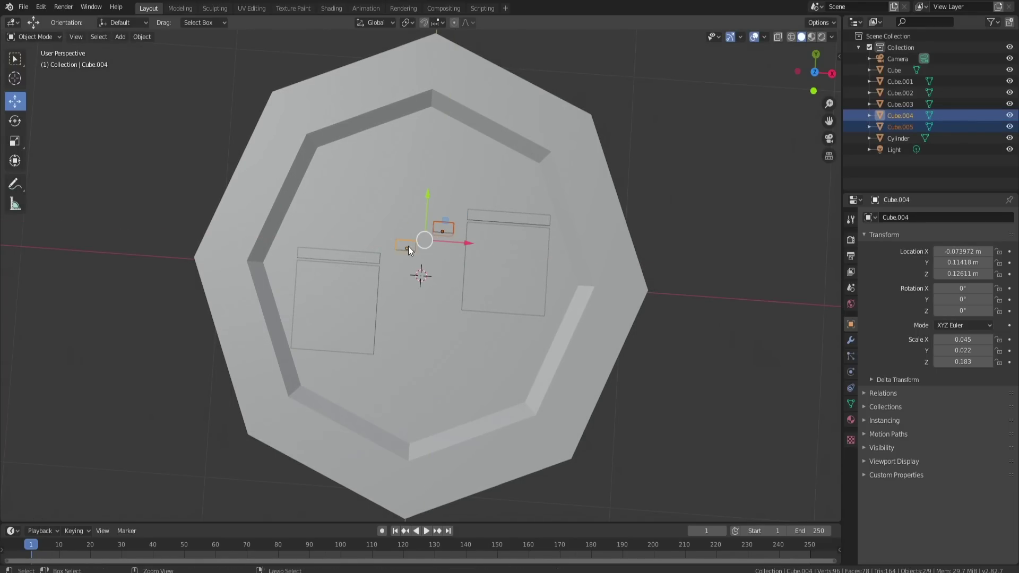
key("ctrl+j")
left_click(484, 217)
left_click(353, 257, "shift")
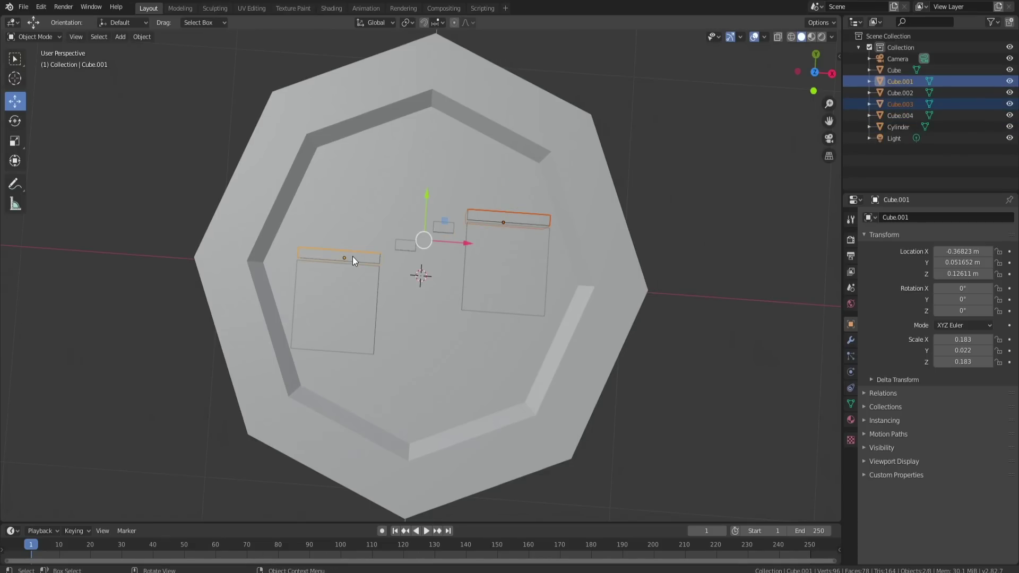
key("ctrl+z")
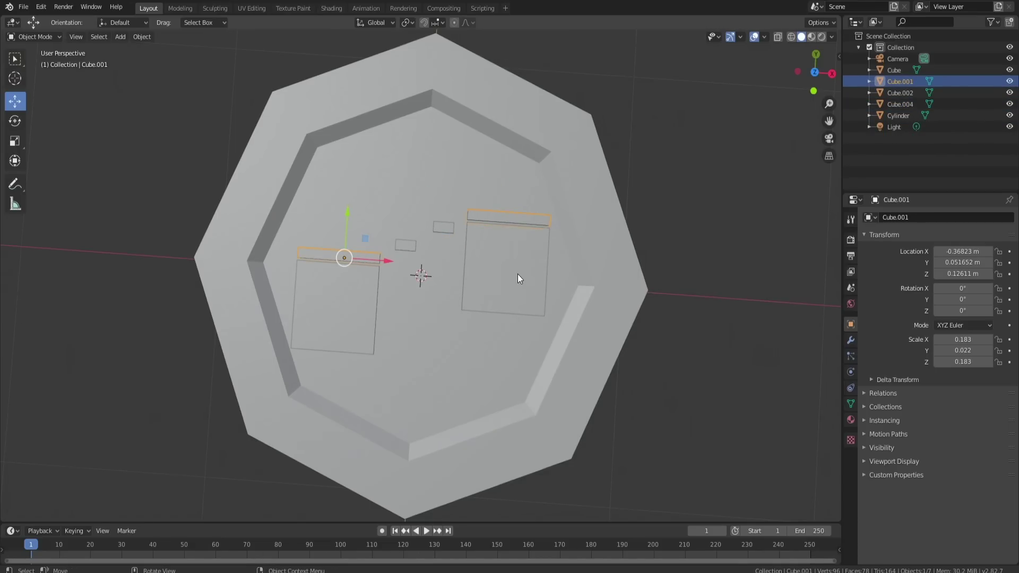
Join the two large square blocks into one object and clear the selection
key("ctrl+z")
key("ctrl+z")
key("ctrl+z")
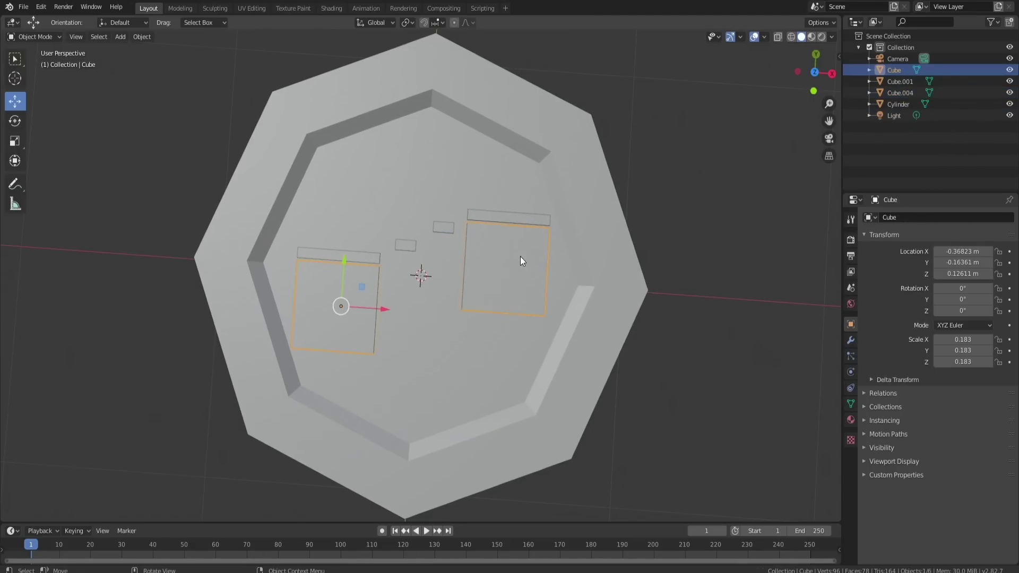
middle_click_drag(521, 261, 622, 154)
left_click(622, 154)
middle_click_drag(542, 212, 409, 334)
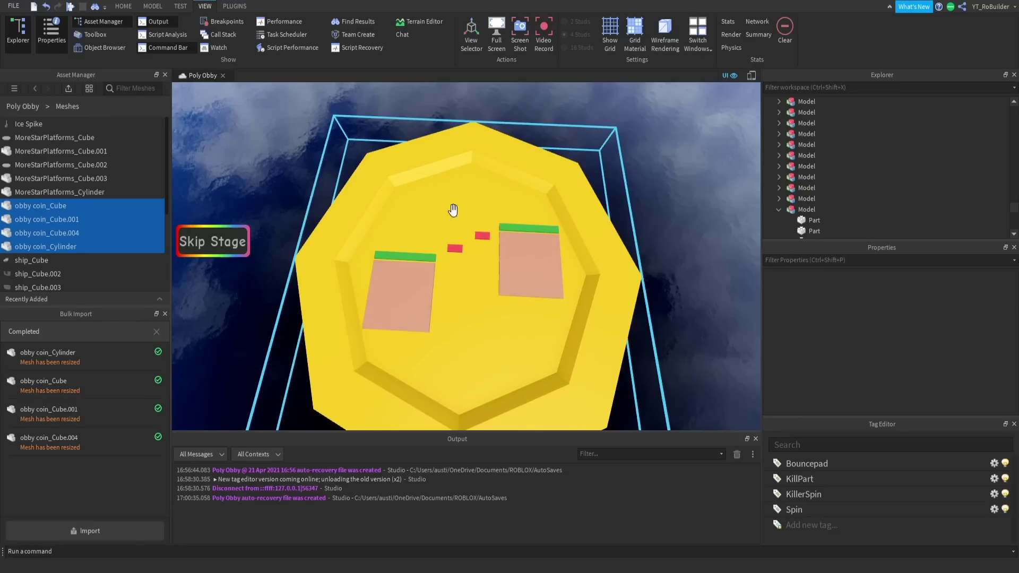
In Roblox Studio, examine the top face of the imported obby coin up close
scroll(629, 177, "down", 1)
right_click_drag(638, 166, 555, 209)
scroll(580, 194, "up", 4)
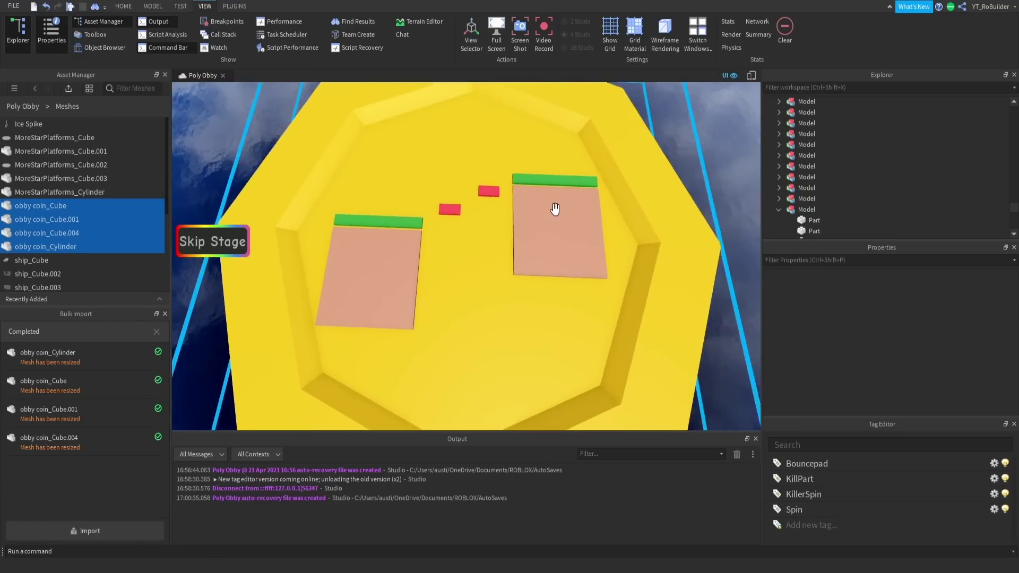
Duplicate the imported coin model and move the copy alongside the original
scroll(555, 209, "down", 4)
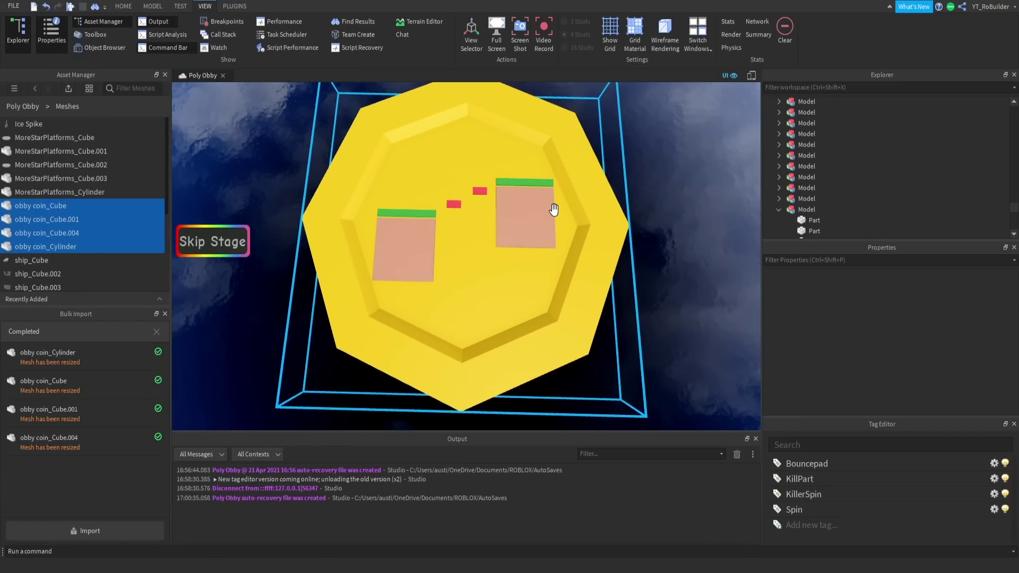
left_click(553, 210)
scroll(542, 225, "down", 3)
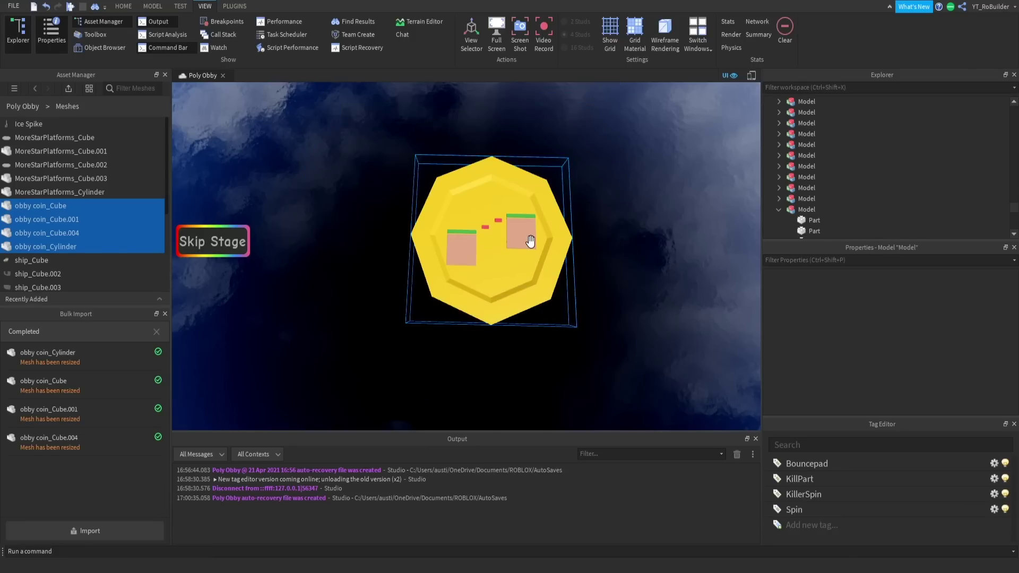
left_click(123, 6)
left_click(105, 30)
key("ctrl+d")
key("a")
left_click_drag(593, 239, 457, 237)
right_click_drag(467, 212, 468, 183)
scroll(470, 201, "up", 2)
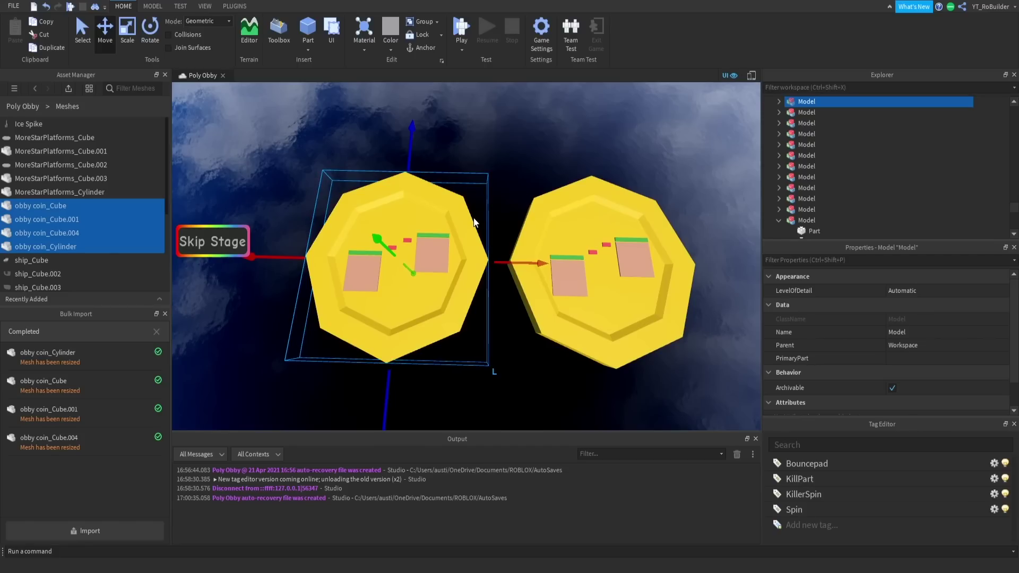
Recolour the two small stepping blocks on the copied coin to dark gold, RGB 157, 127, 52
scroll(471, 217, "up", 6)
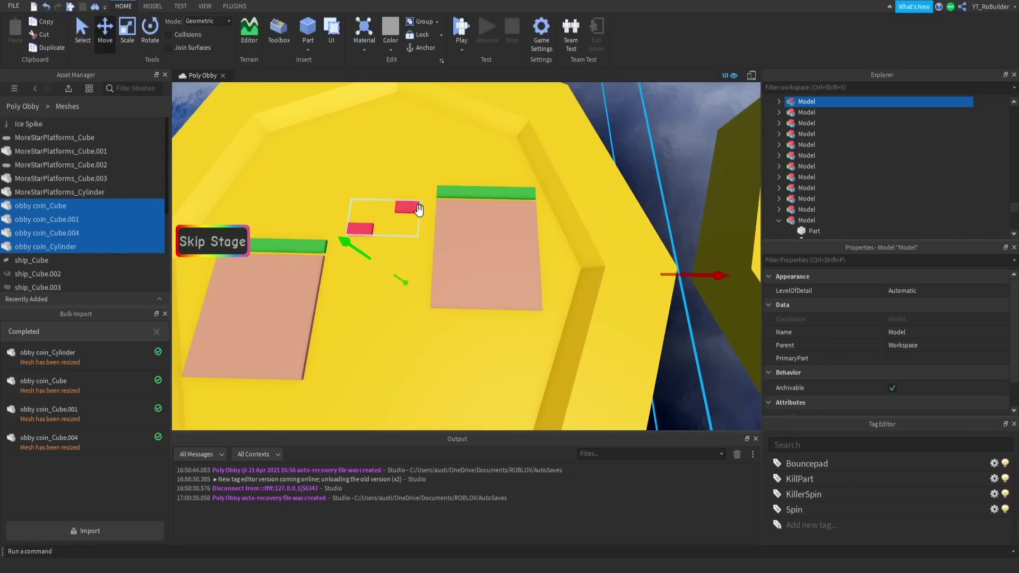
left_click(414, 207)
left_click(892, 320)
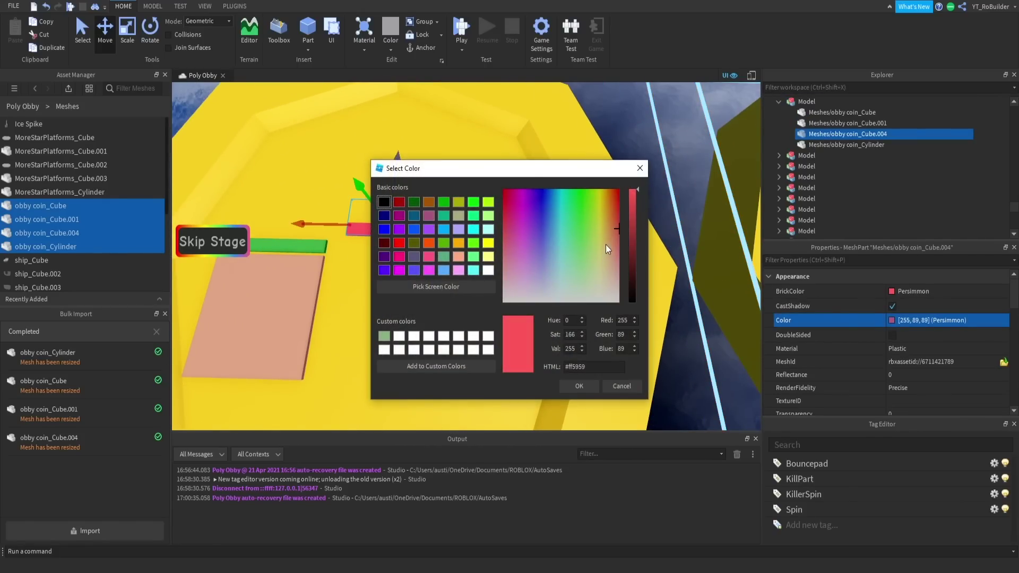
left_click(600, 229)
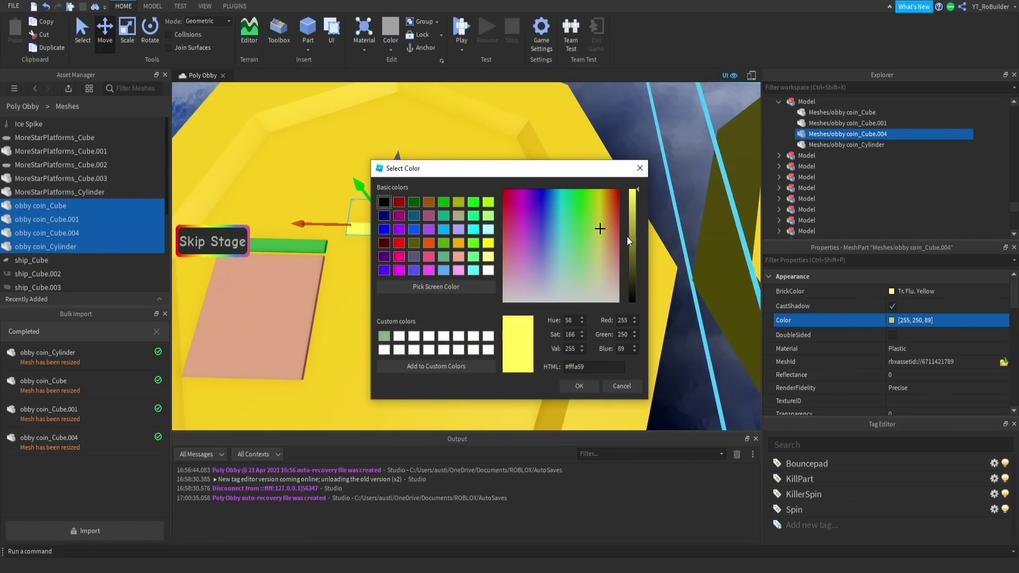
left_click(605, 227)
left_click(636, 228)
left_click(633, 234)
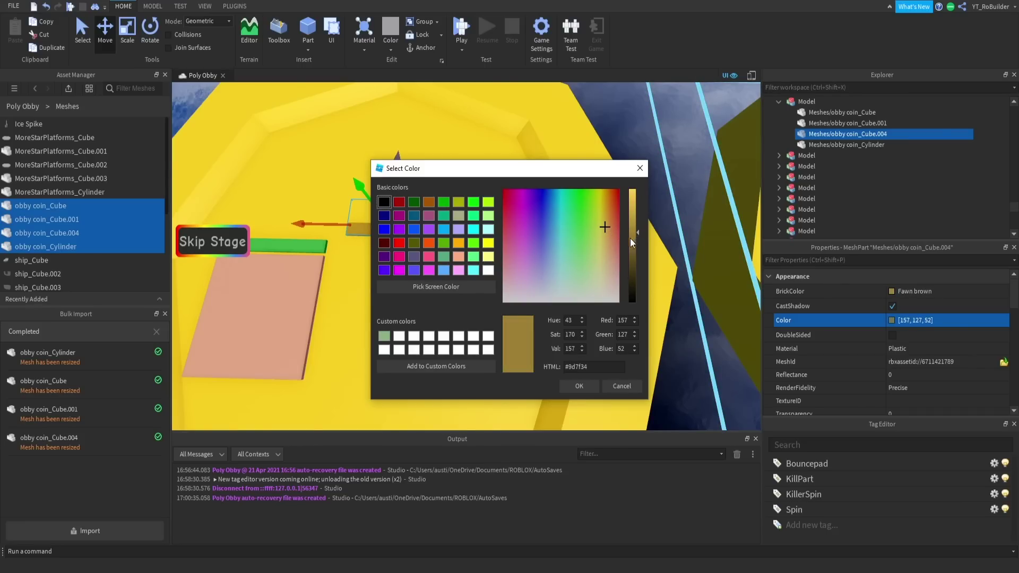
left_click(587, 384)
Recolour the two long thin strips on the copied coin to golden orange, RGB 213, 168, 34
left_click(517, 193)
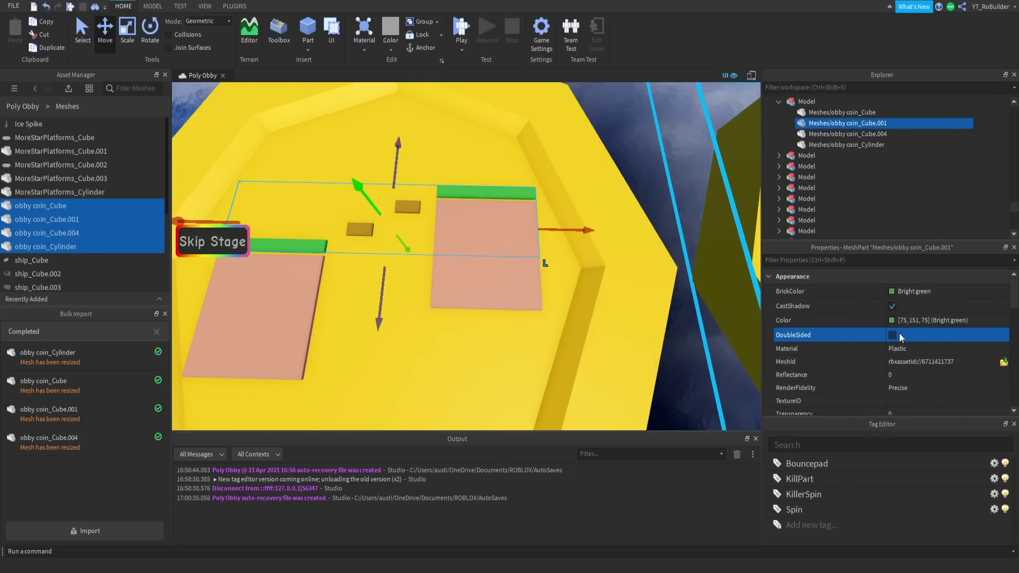
left_click(869, 319)
left_click(605, 206)
left_click(587, 384)
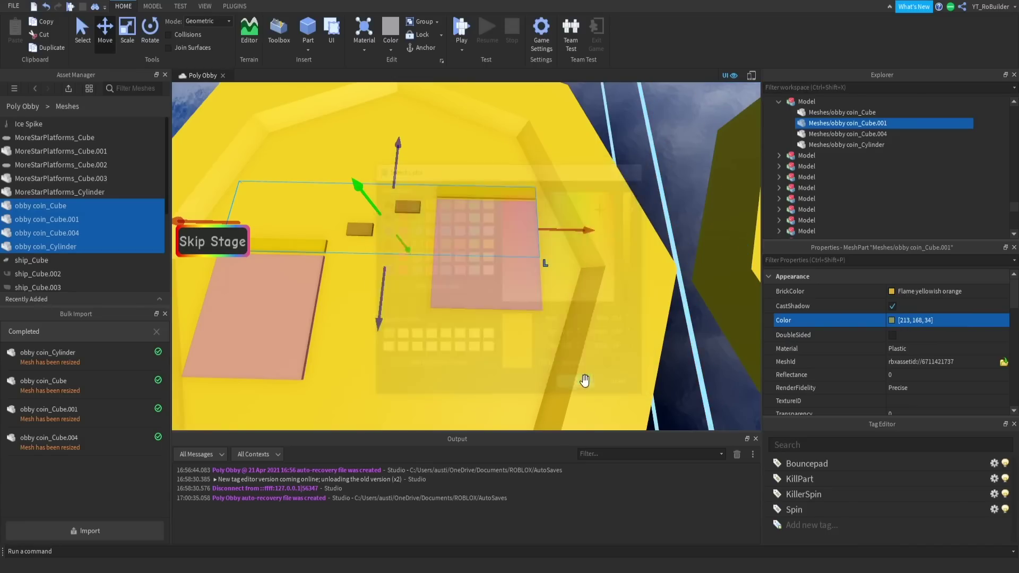
Recolour the two large square blocks on the copied coin to olive, RGB 172, 169, 91
left_click(503, 292)
left_click(505, 292)
left_click(892, 321)
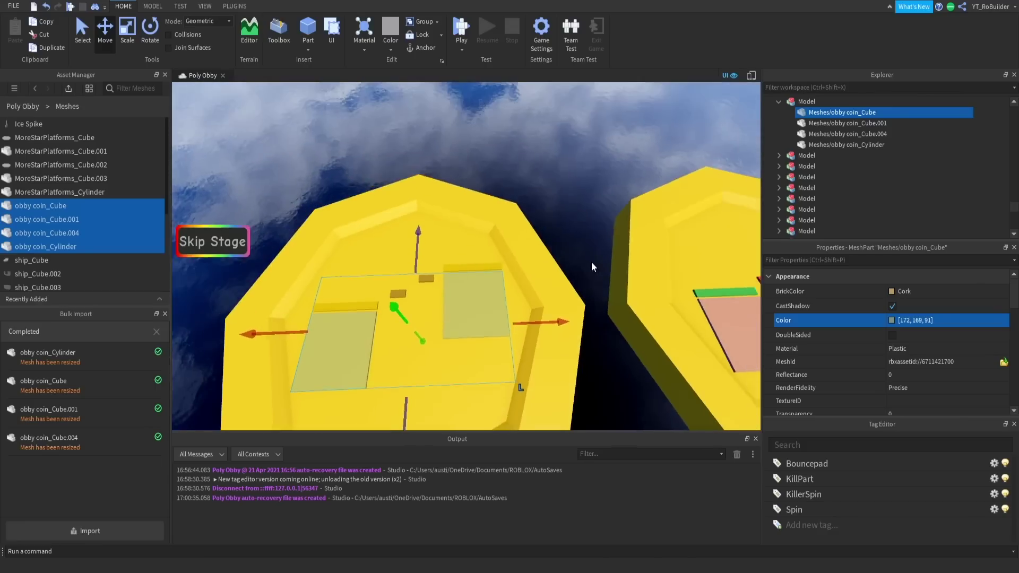
Compare the recoloured coin copy with the original coin side by side
scroll(591, 262, "down", 4)
left_click(594, 242)
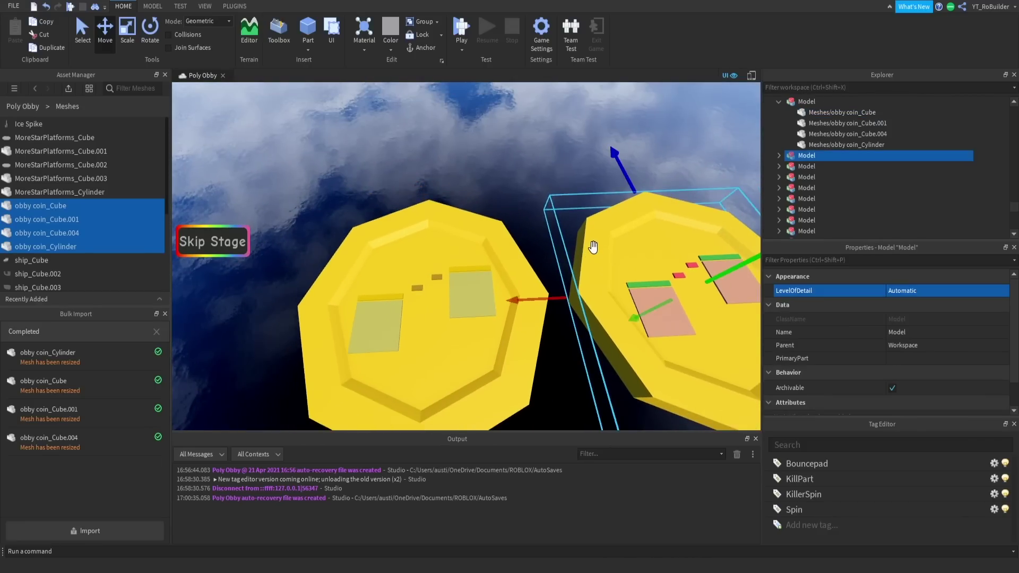
key("d")
left_click(530, 154)
right_click_drag(531, 154, 531, 154)
scroll(530, 154, "down", 5)
scroll(549, 208, "up", 5)
scroll(519, 205, "down", 2)
Delete the recoloured copy of the coin
left_click(379, 195)
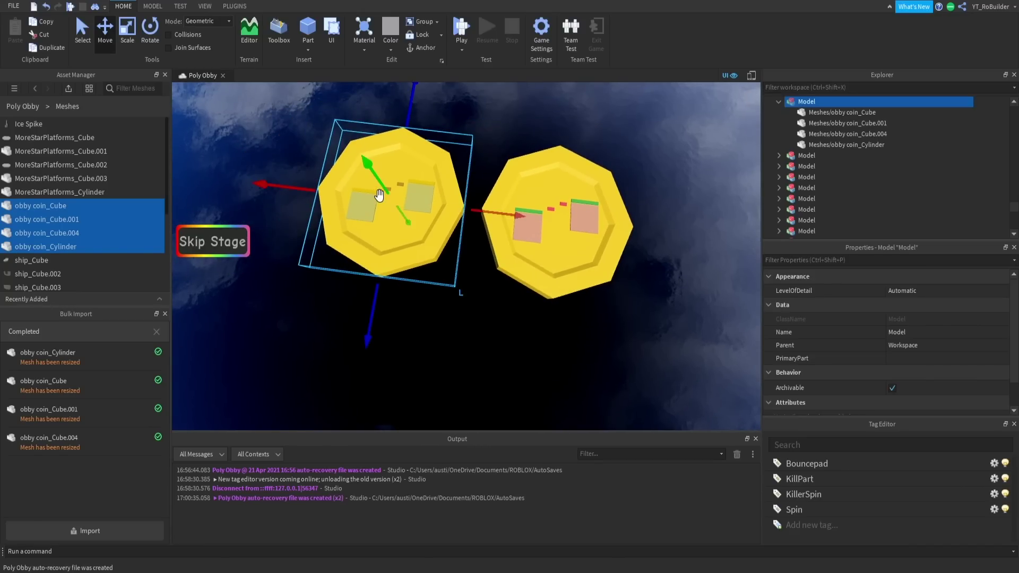
key("Delete")
scroll(418, 238, "down", 10)
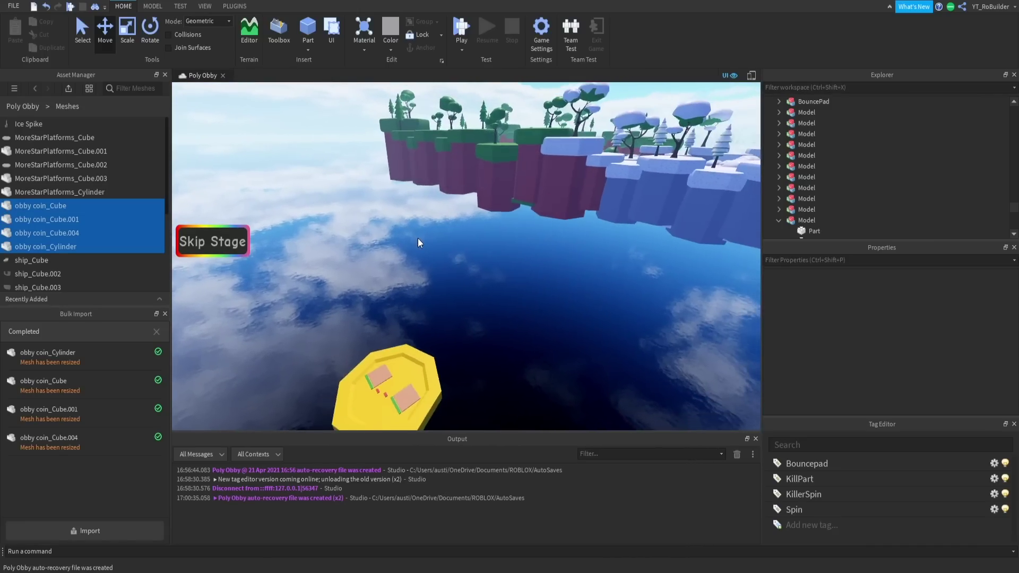
Select the remaining original coin model and move it toward the map's islands
left_click(412, 347)
key("f")
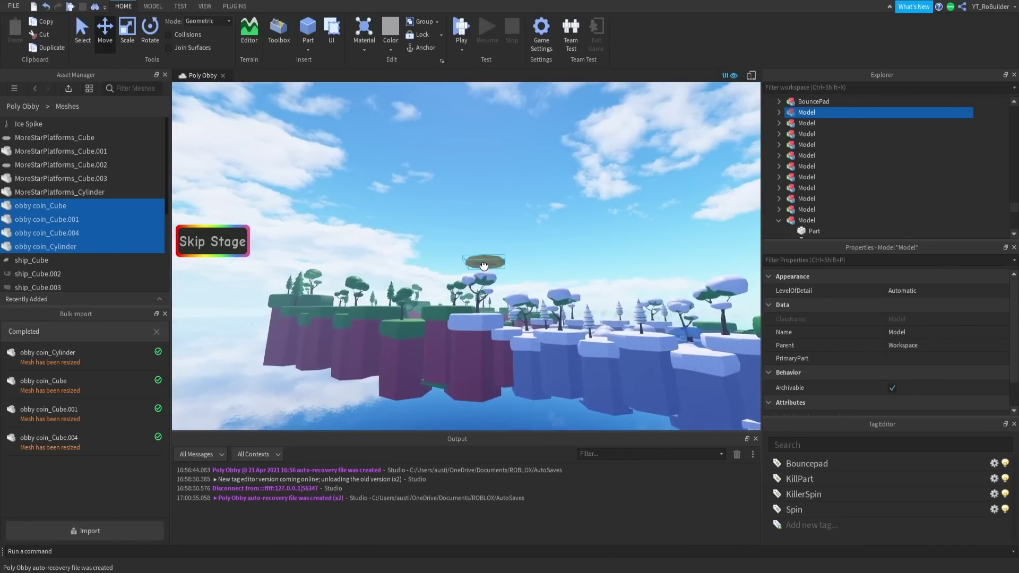
key("w")
left_click_drag(481, 273, 474, 287)
right_click_drag(473, 287, 473, 287)
left_click_drag(474, 287, 491, 281)
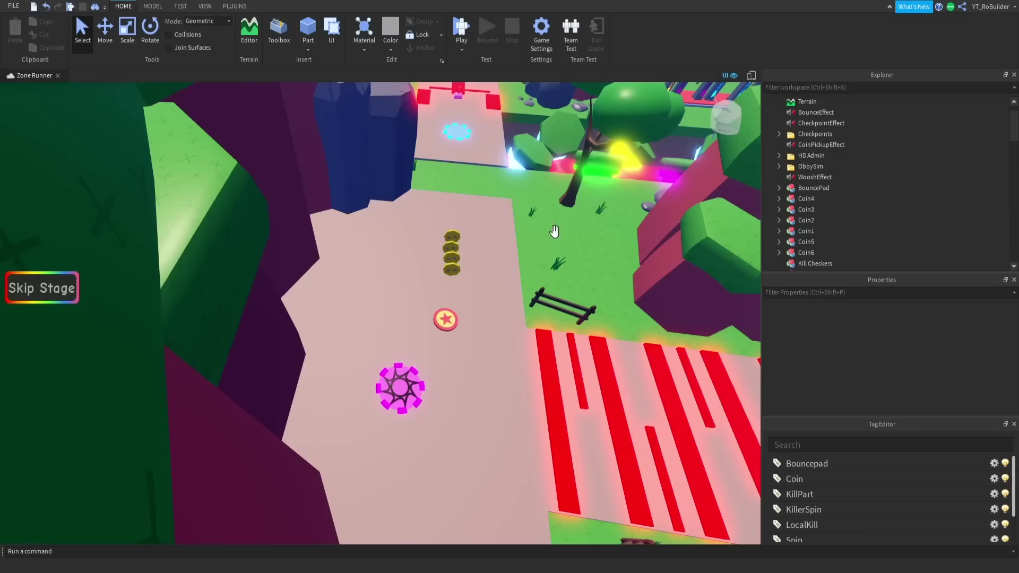
In the Zone Runner place, look over the map, start a playtest and walk the character toward the row of coins
scroll(457, 234, "down", 5)
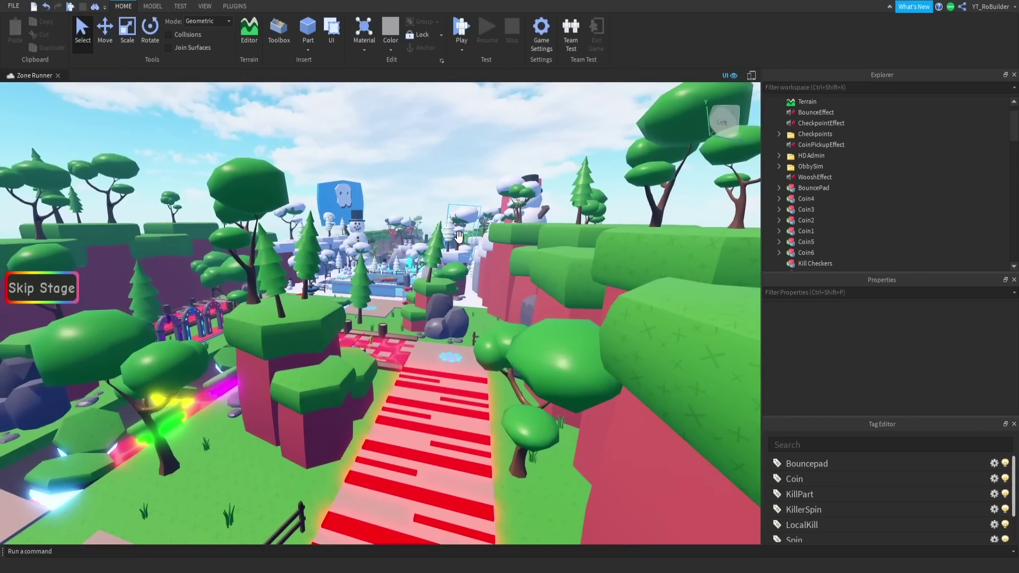
right_click_drag(460, 237, 441, 247)
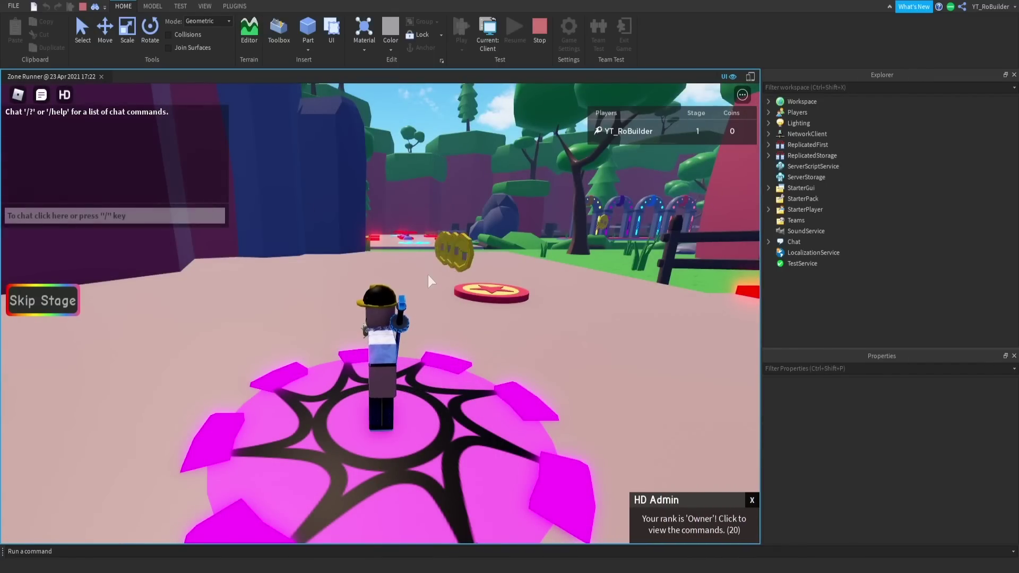
right_click_drag(429, 275, 432, 276)
key("w")
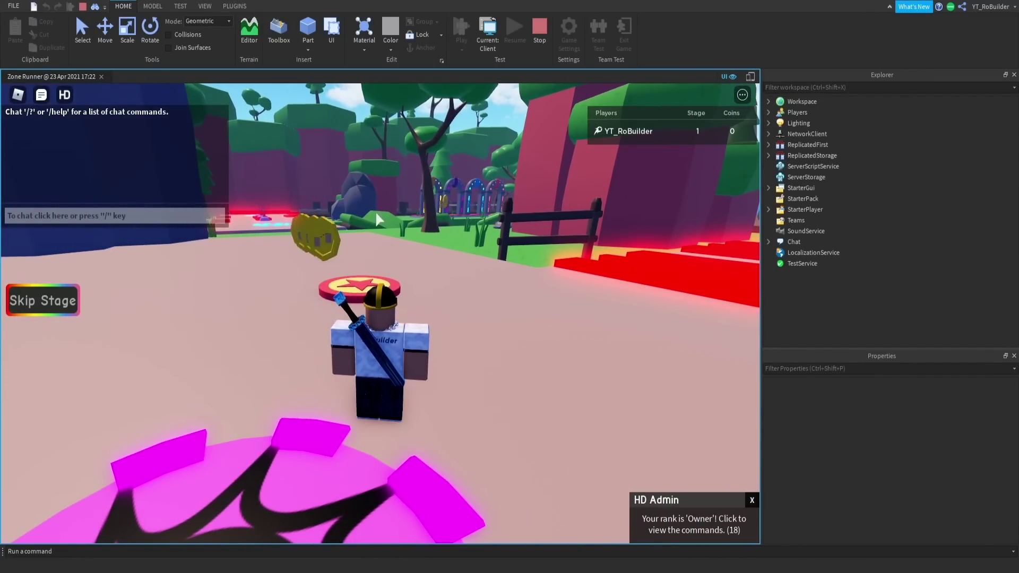
key("a")
key("w")
key("s")
Examine the spinning coins in the playtest from near and far while moving the character around them
right_click_drag(325, 234, 331, 230)
scroll(330, 230, "down", 3)
key("d")
key("w")
key("a")
key("s")
scroll(424, 257, "up", 5)
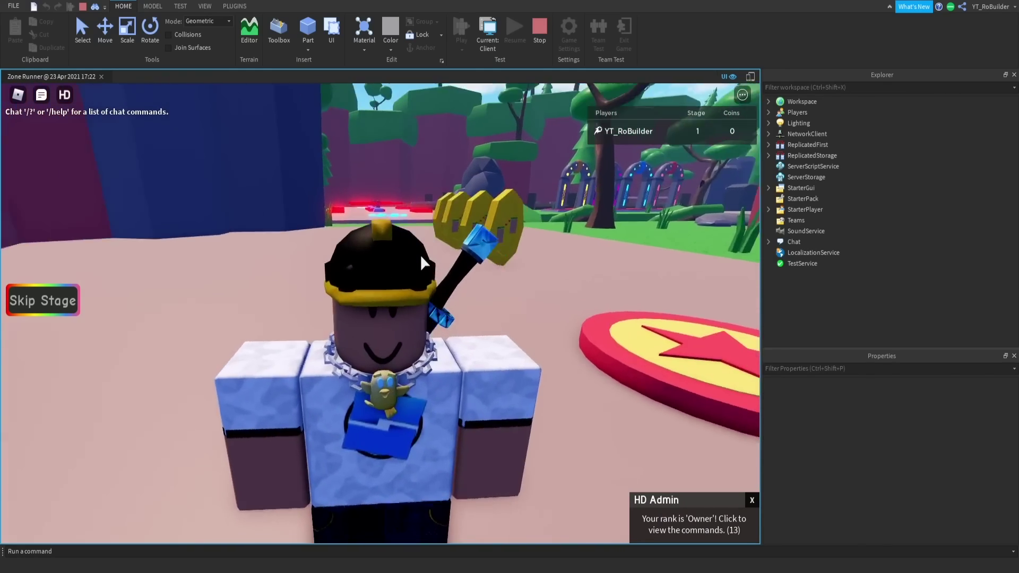
scroll(420, 254, "down", 5)
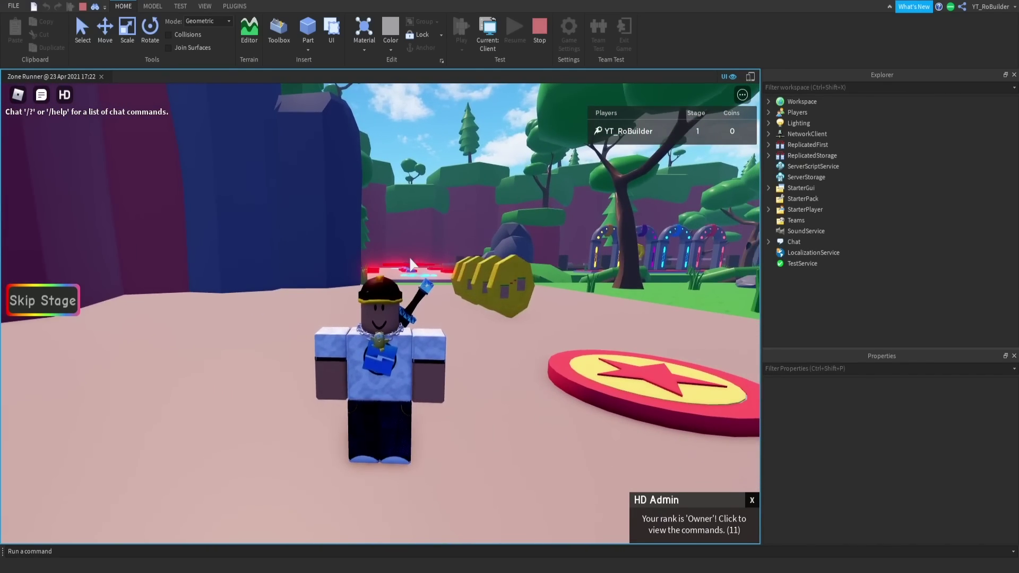
key("w")
key("d")
right_click_drag(418, 251, 419, 253)
scroll(419, 253, "down", 2)
key("w")
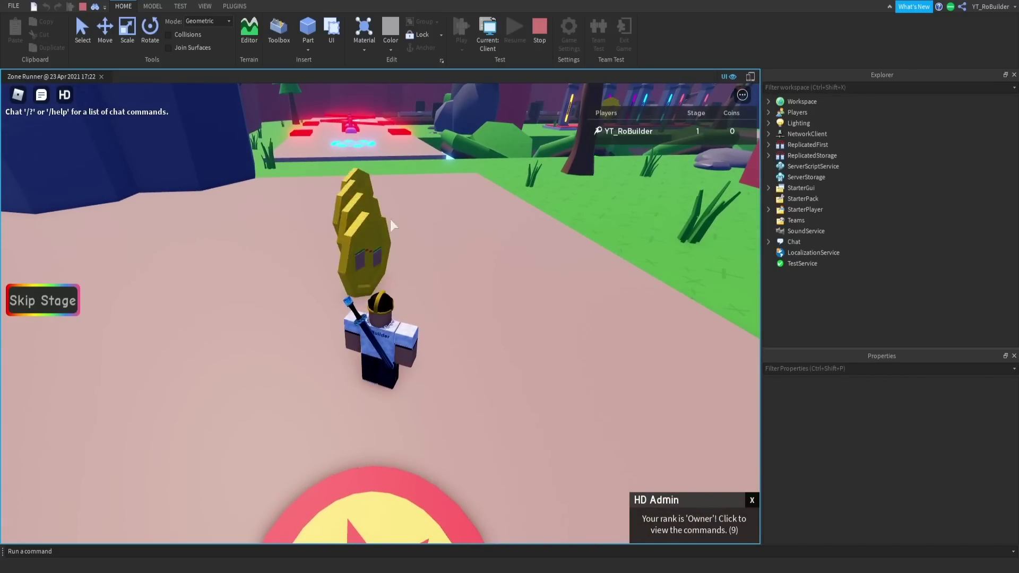
Walk the character through the row of four coins to test collecting them
key("w")
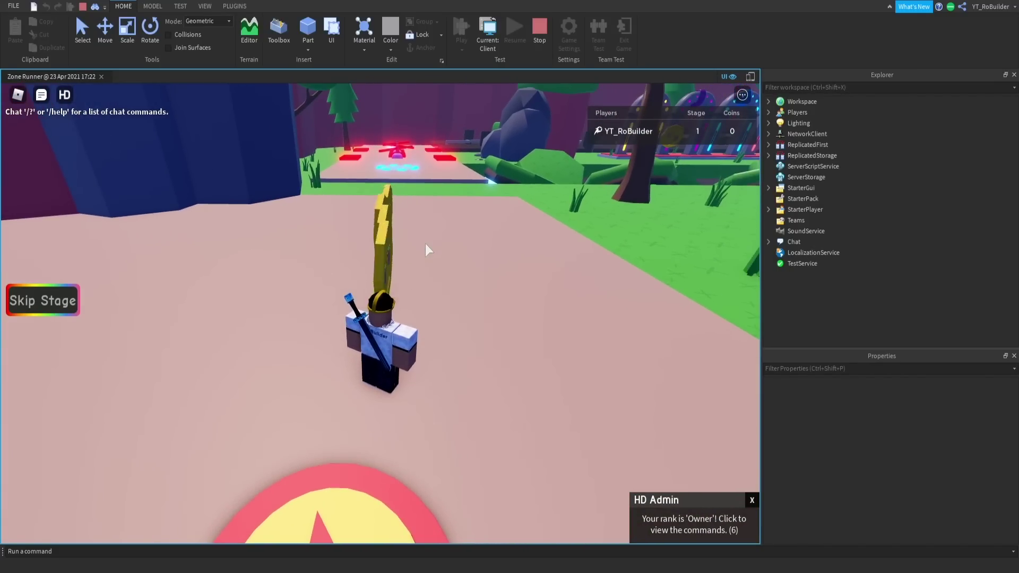
key("w")
right_click_drag(425, 244, 426, 245)
key("w")
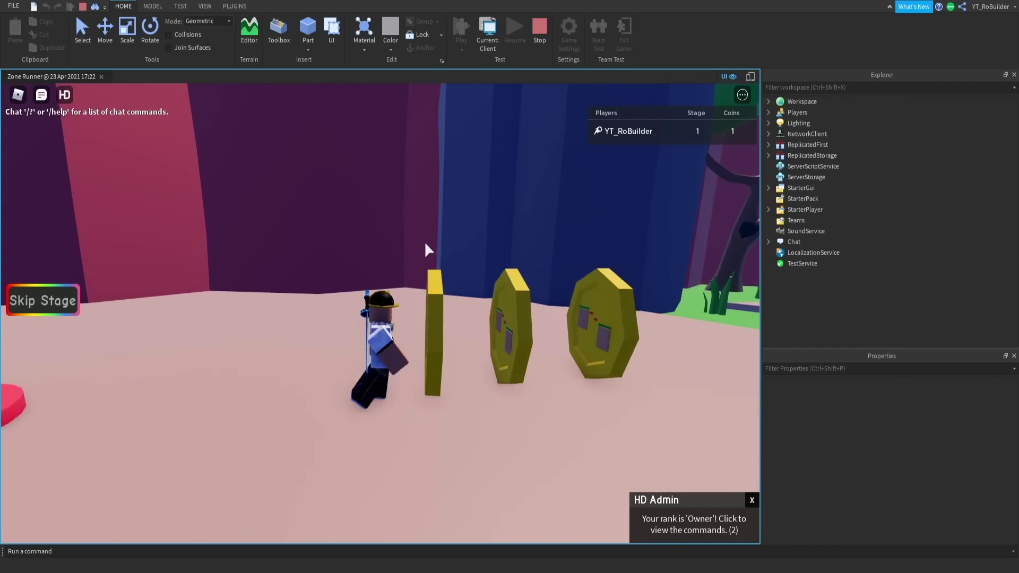
key("w")
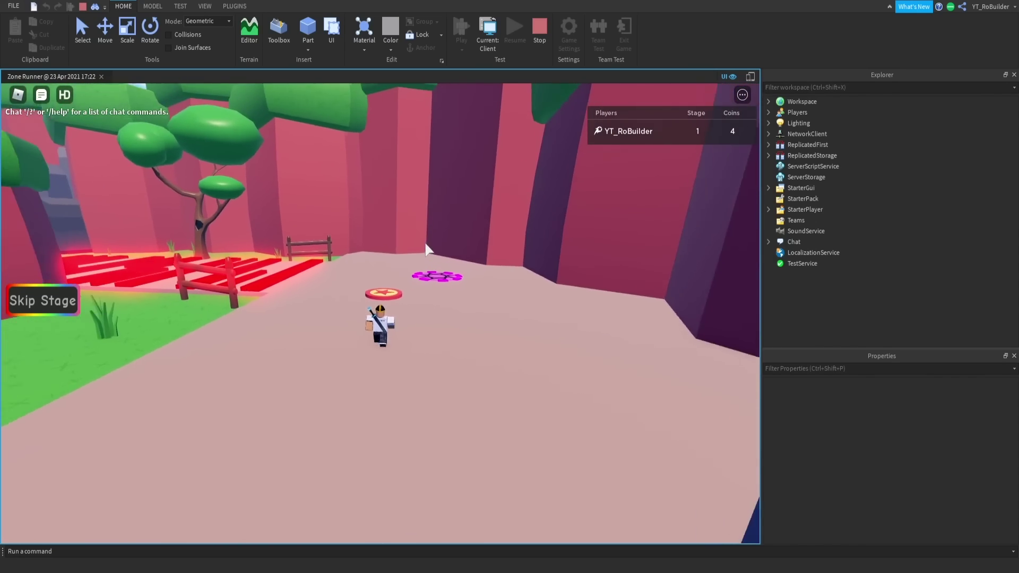
Hide the chat window and walk the character alongside the red-striped section to the blue checkpoint to test its coin reward
key("w")
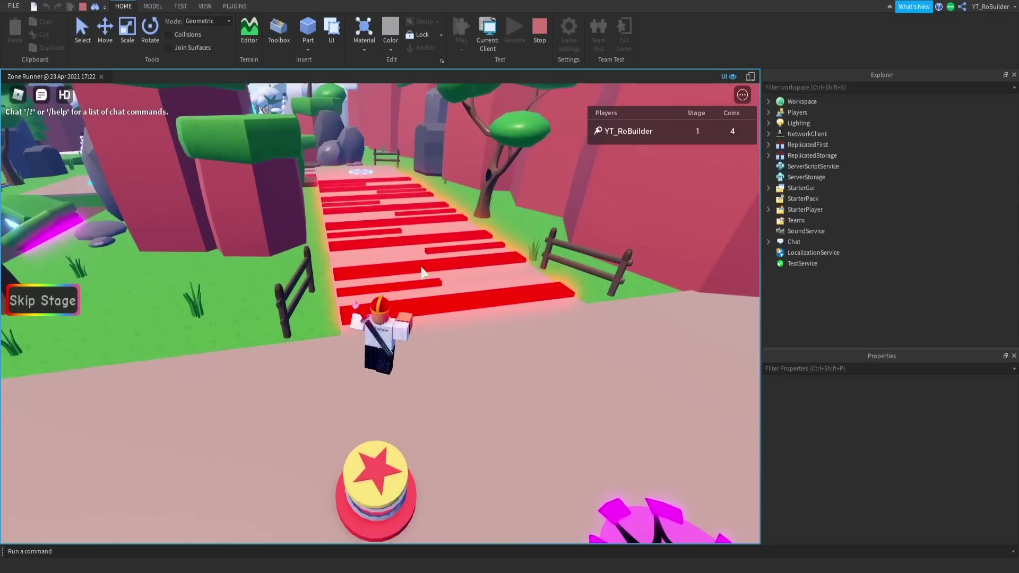
key("w")
right_click_drag(420, 268, 405, 276)
key("w")
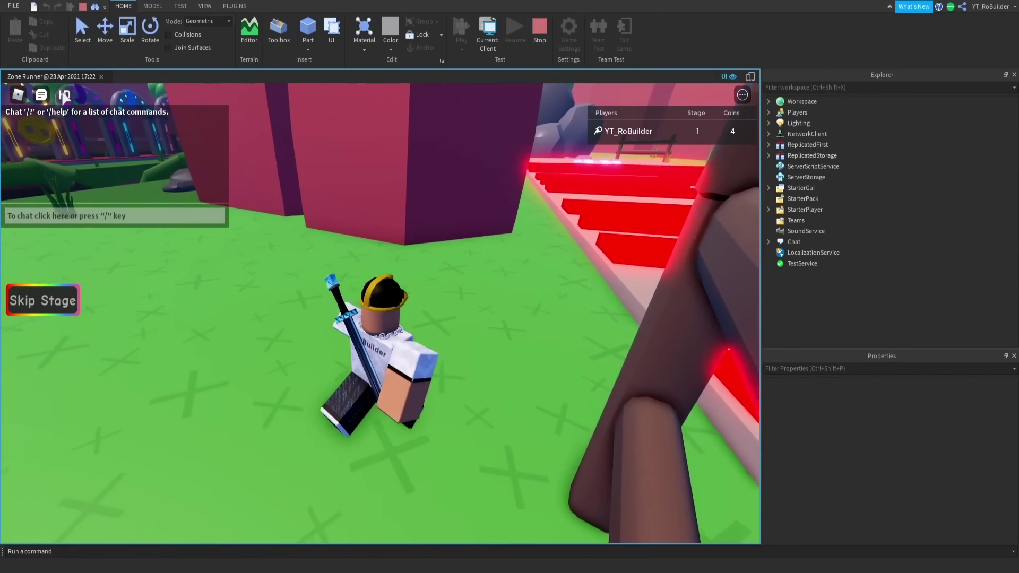
left_click(47, 98)
key("w")
right_click_drag(454, 232, 458, 237)
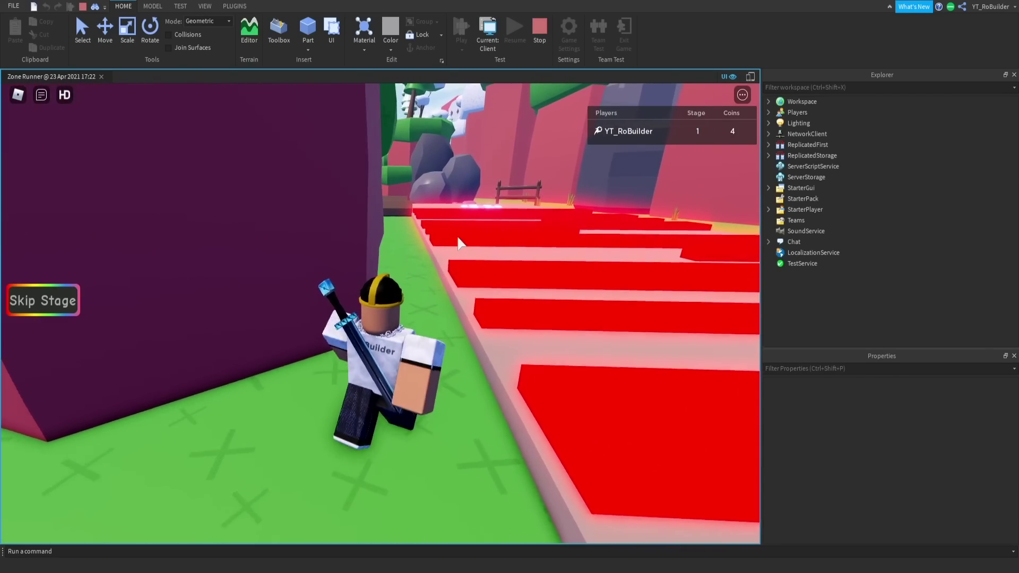
key("w")
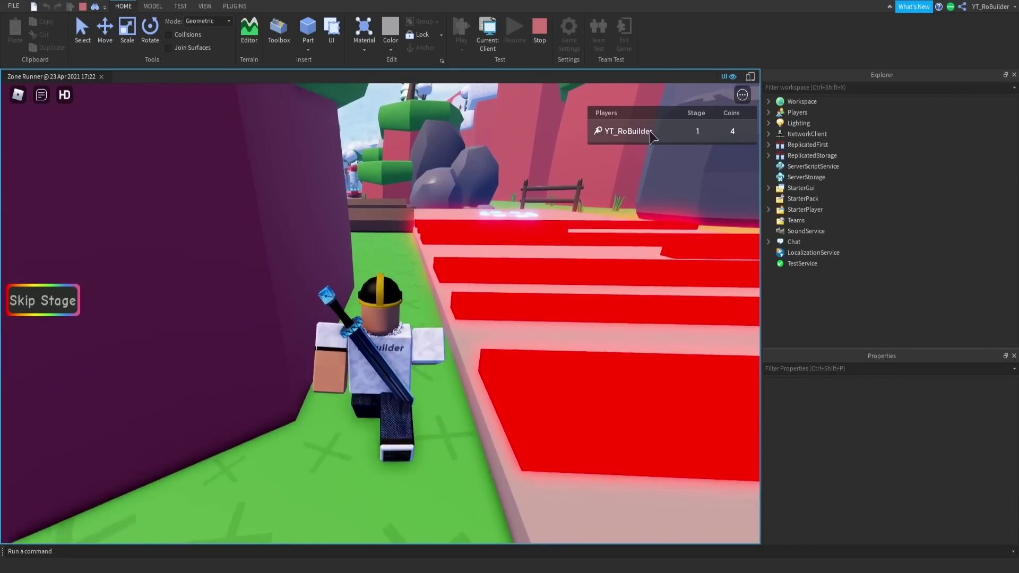
key("w")
key("w")
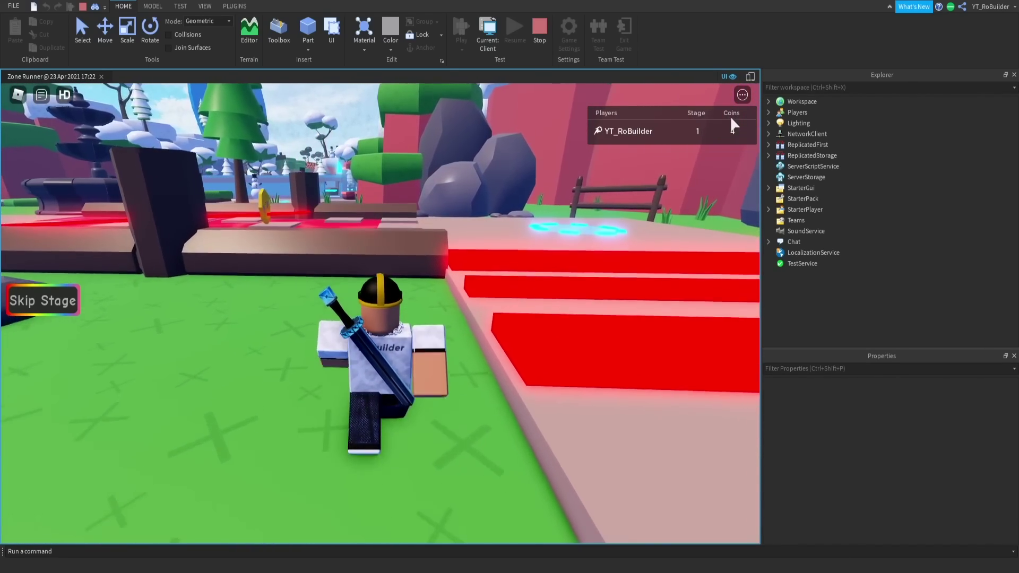
key("w")
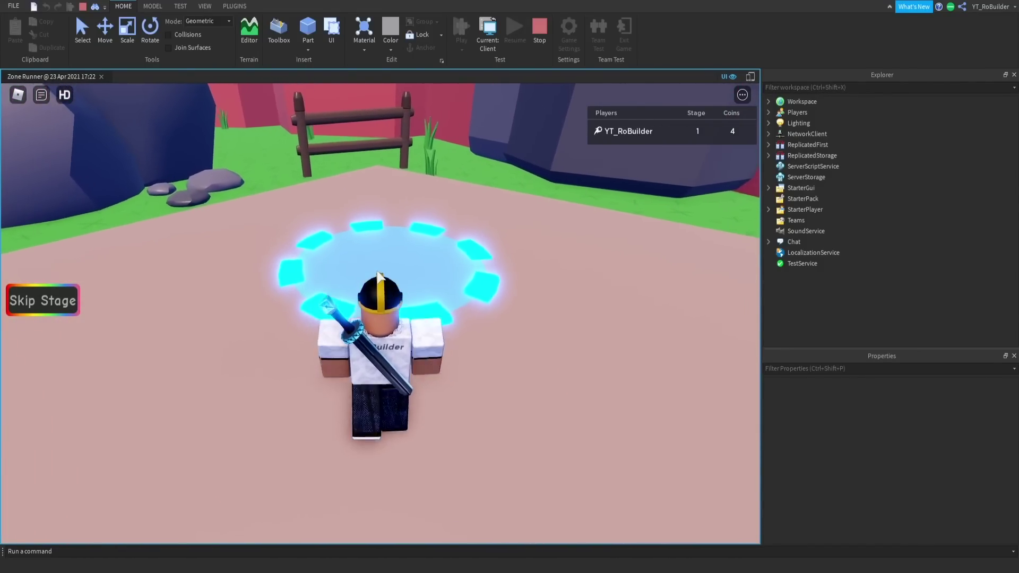
key("w")
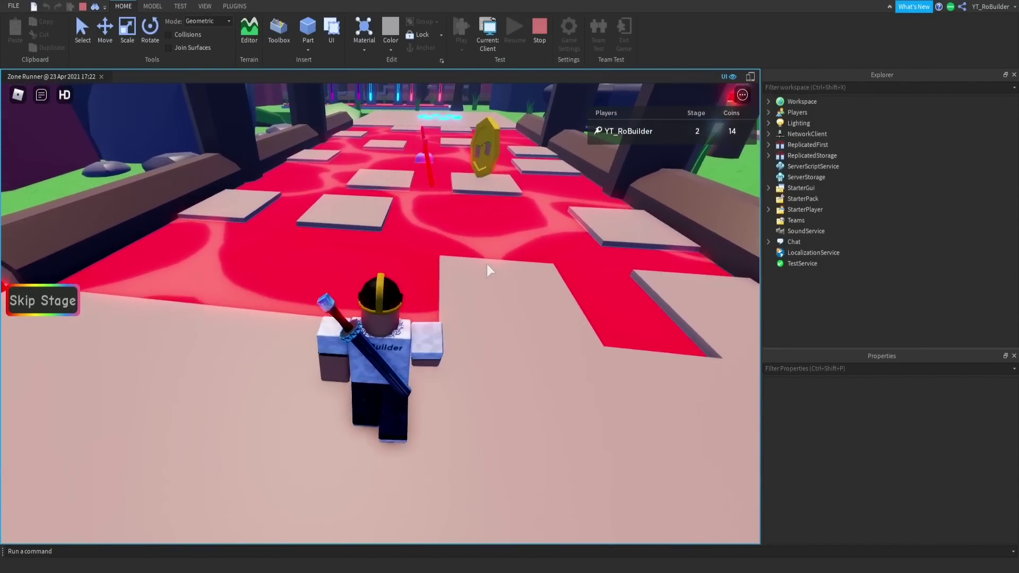
Playtest the red lava tile section after the checkpoint by jumping the character across its tiles
key("space")
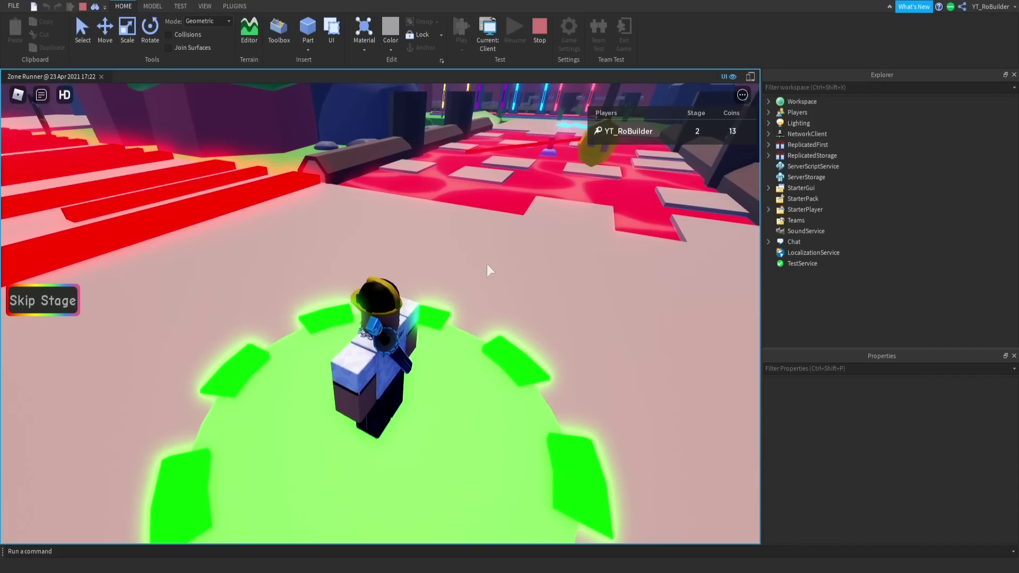
key("w")
key("d")
right_click_drag(487, 264, 473, 264)
key("w")
key("w")
key("w")
key("space")
key("w")
key("space")
key("w")
key("w")
key("space")
key("s")
key("w")
key("space")
key("w")
key("space")
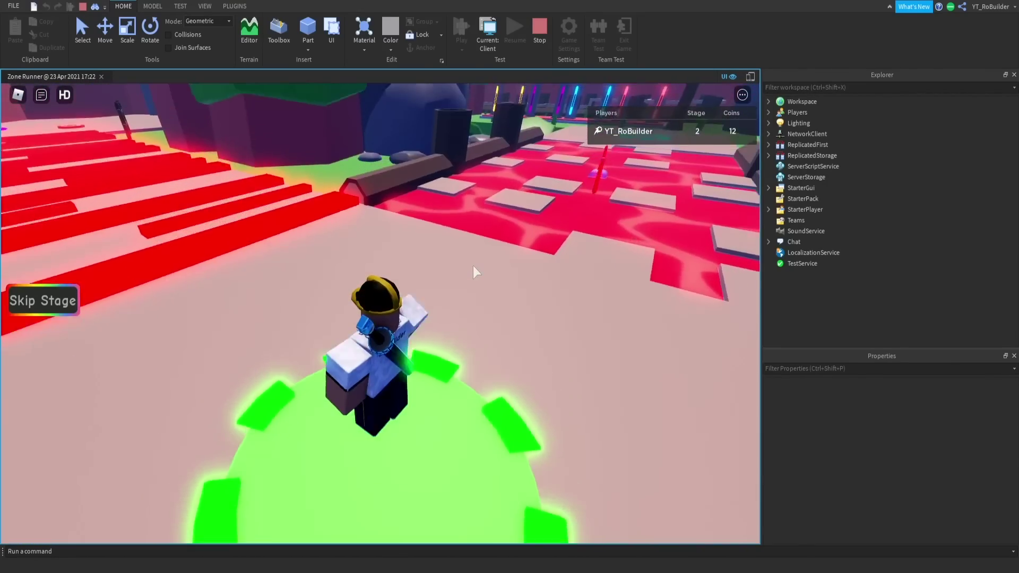
Run the character from the green checkpoint toward the lava again to test the coin loss on death
key("w")
right_click_drag(473, 264, 473, 264)
key("w")
key("space")
key("space")
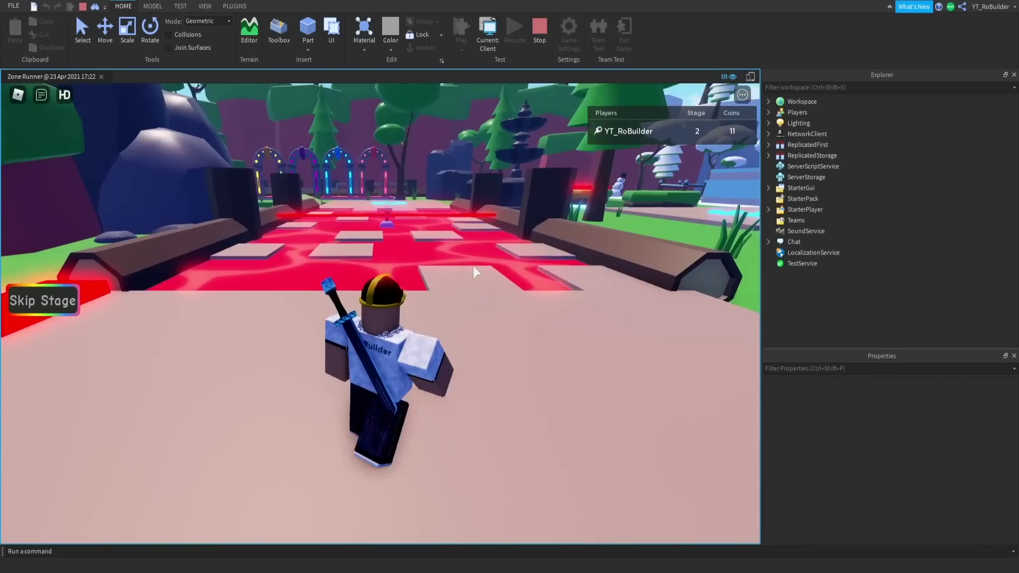
key("w")
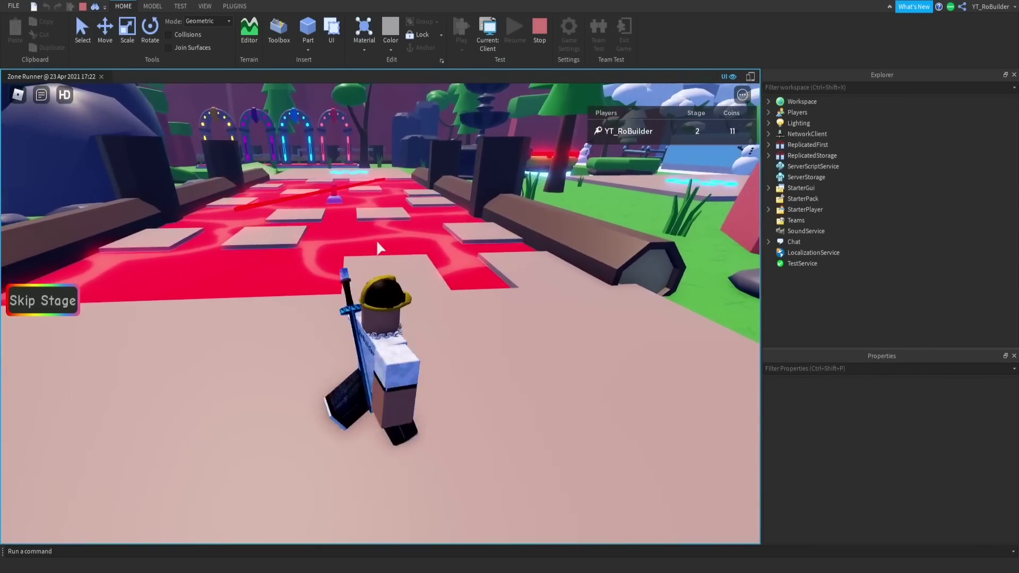
Jump the character across the red lava section and onto the blue checkpoint beside the fountain to test its coin reward
right_click_drag(455, 256, 460, 264)
key("w")
key("space")
key("space")
scroll(460, 264, "down", 2)
key("w")
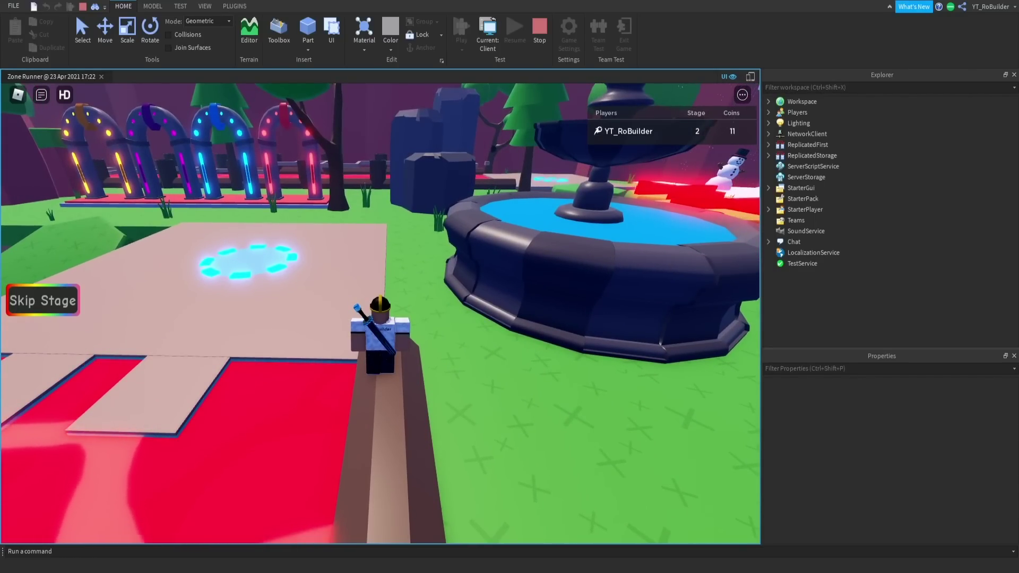
key("w")
key("space")
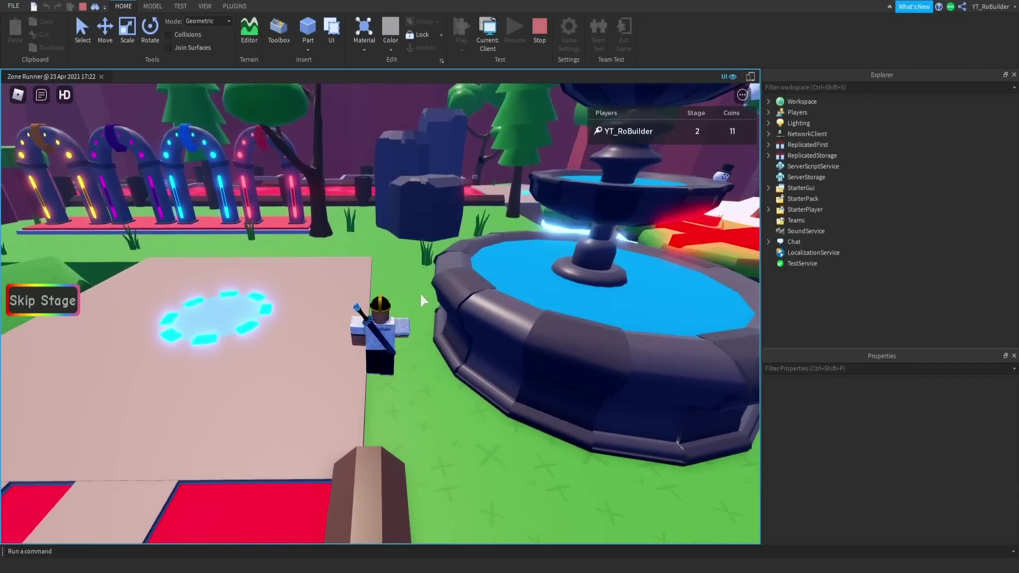
key("a")
right_click_drag(479, 266, 478, 266)
key("w")
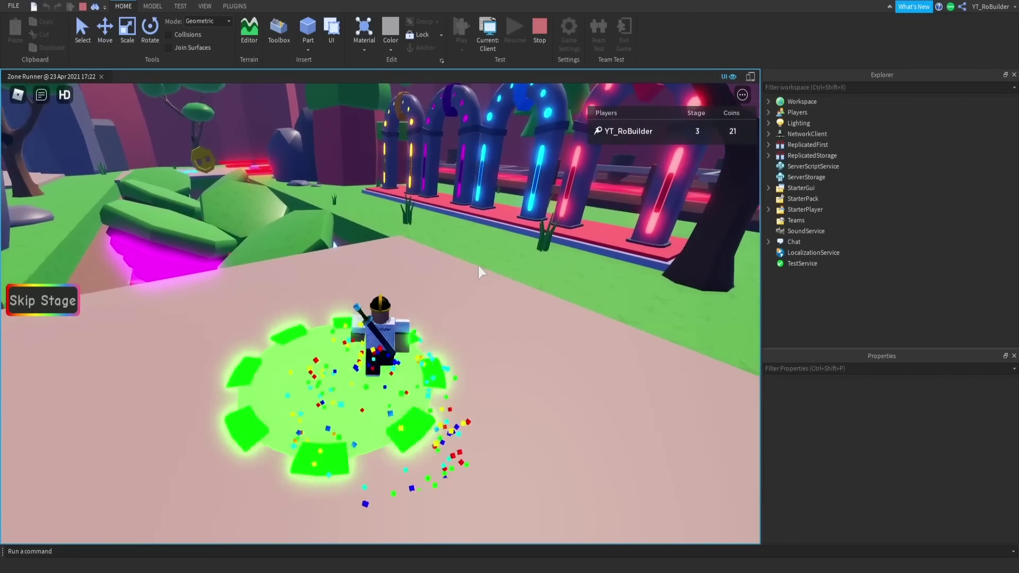
Run the character from the checkpoint onto the green hexagonal platforms toward the floating coin to test that section
key("w")
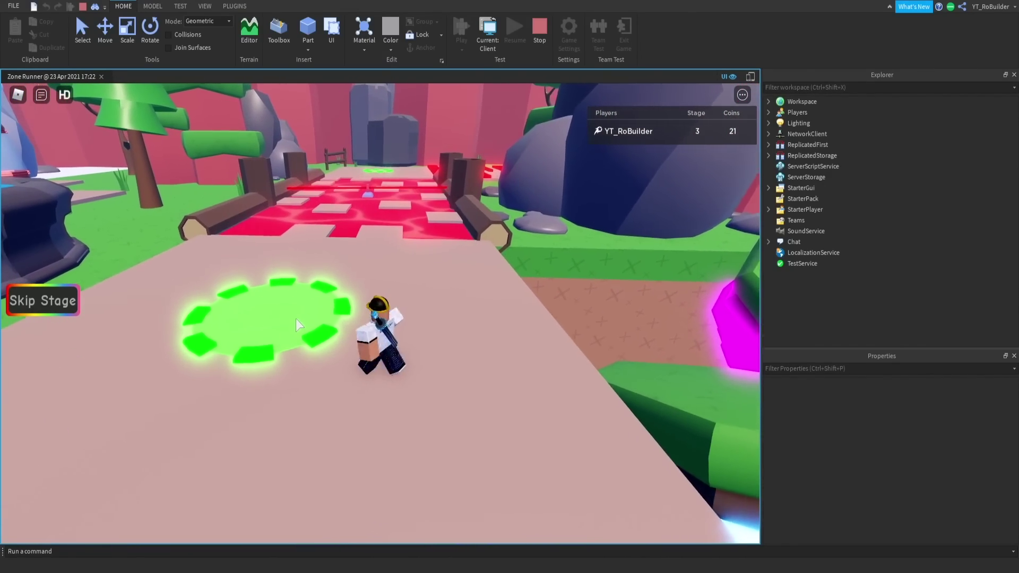
right_click_drag(297, 321, 332, 316)
key("w")
key("w")
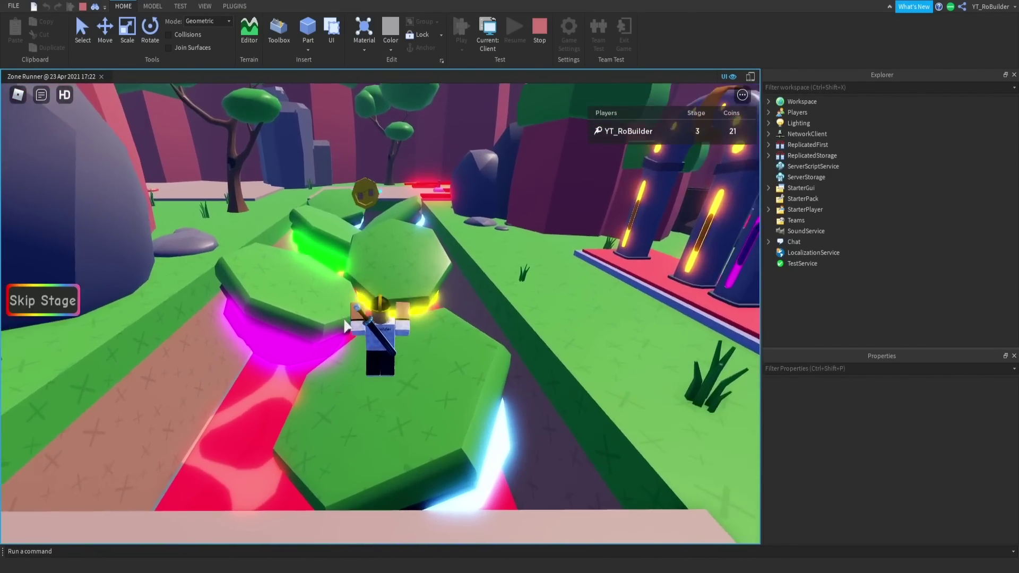
key("w")
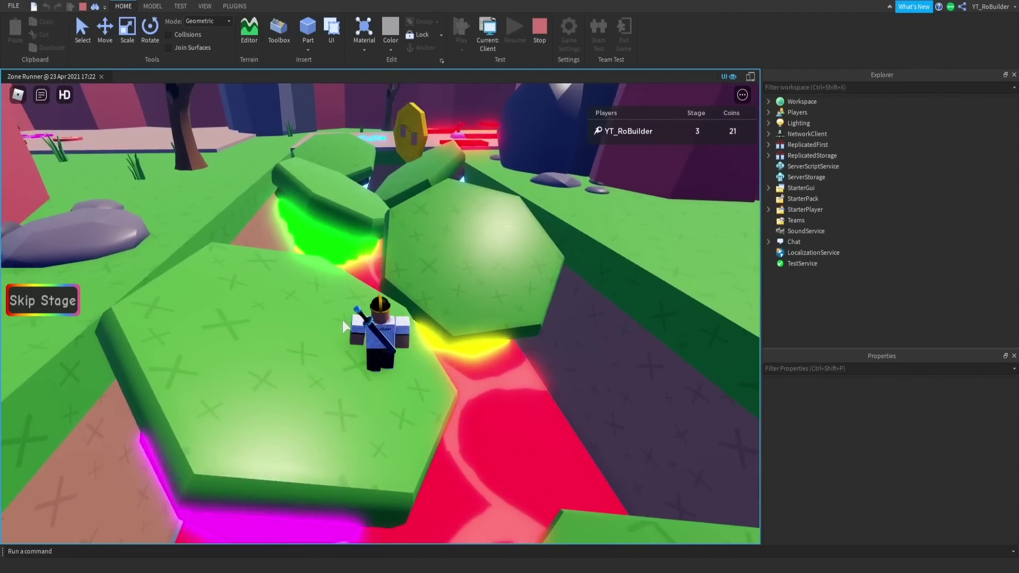
key("w")
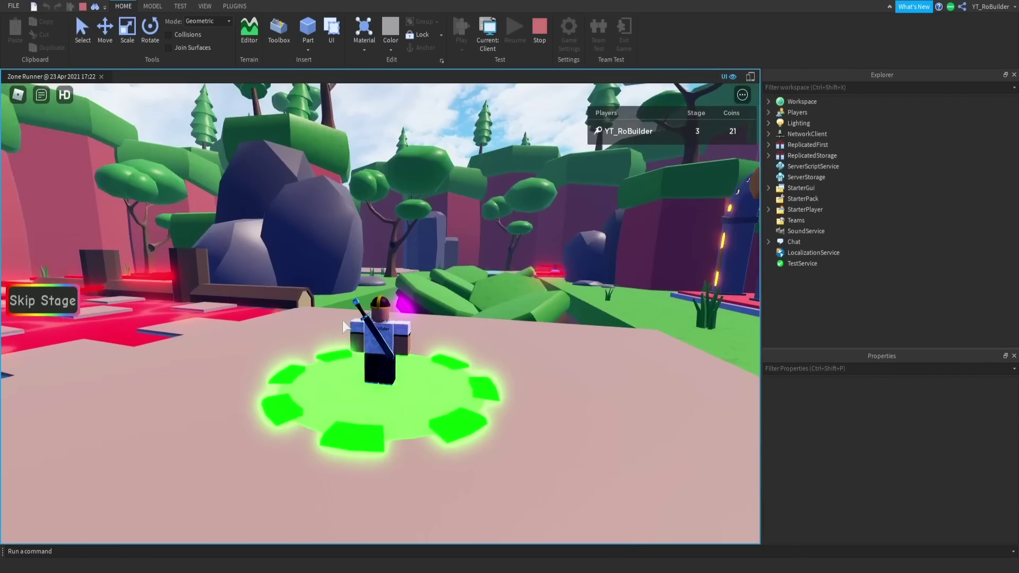
Cross the green hexagonal platforms again from the checkpoint and step onto the blue checkpoint at their far end
key("w")
key("w")
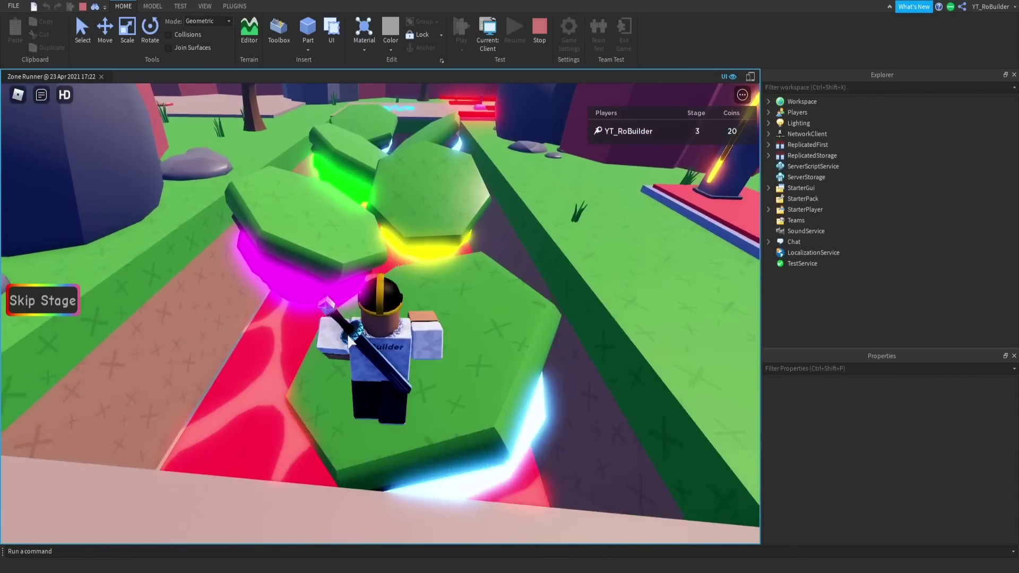
key("w")
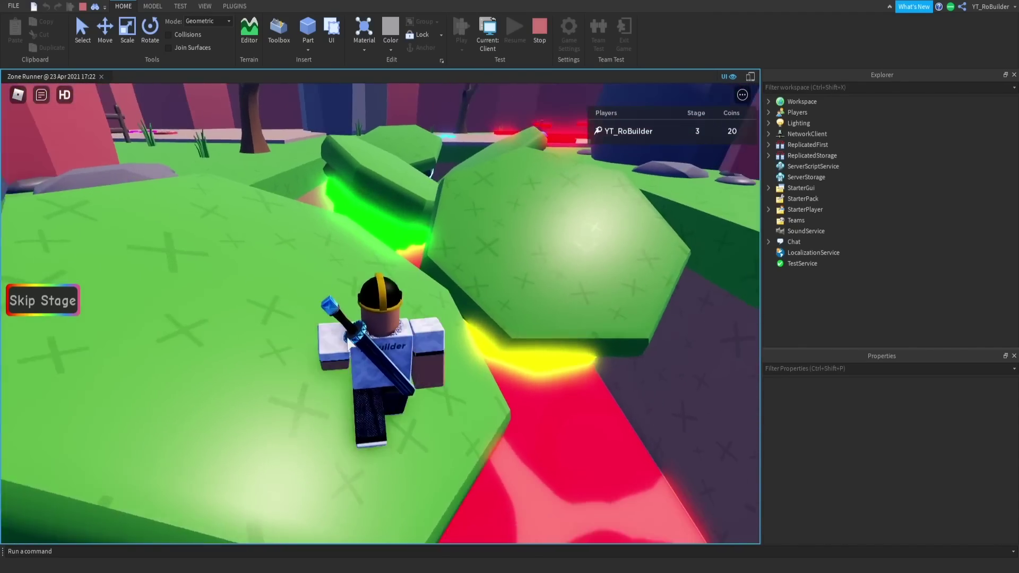
key("w")
key("space")
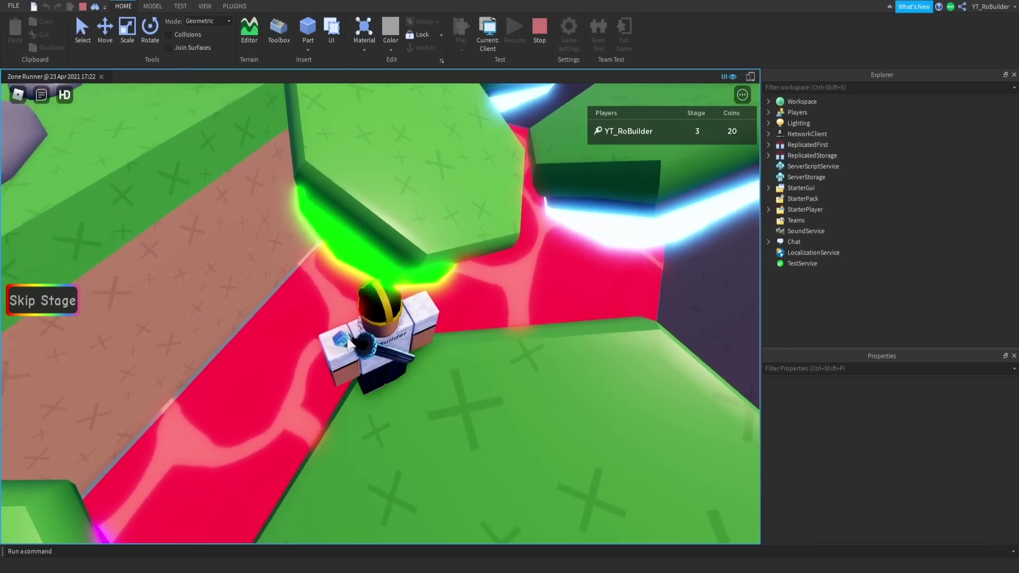
right_click_drag(348, 341, 348, 298)
key("w")
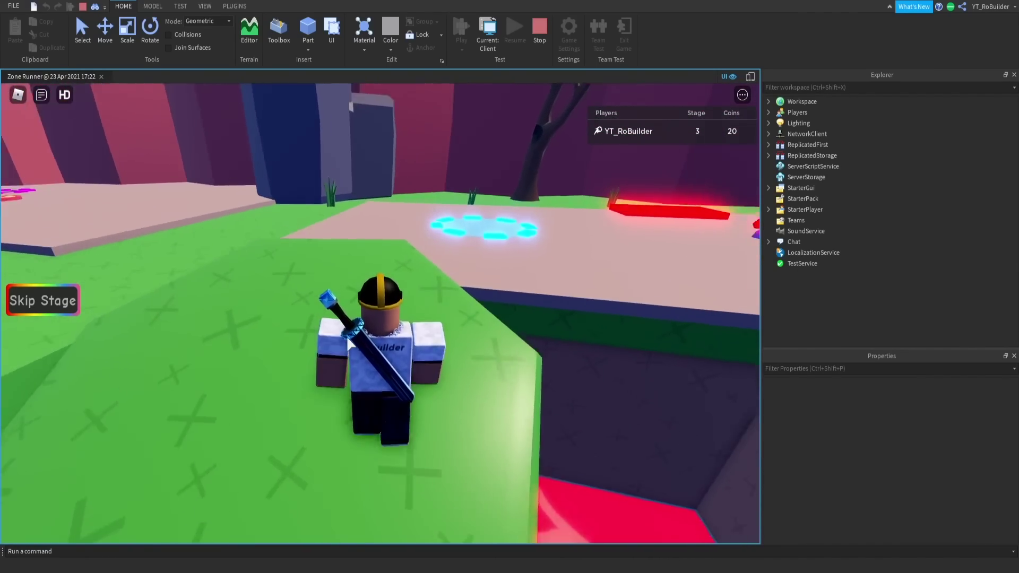
key("w")
key("w")
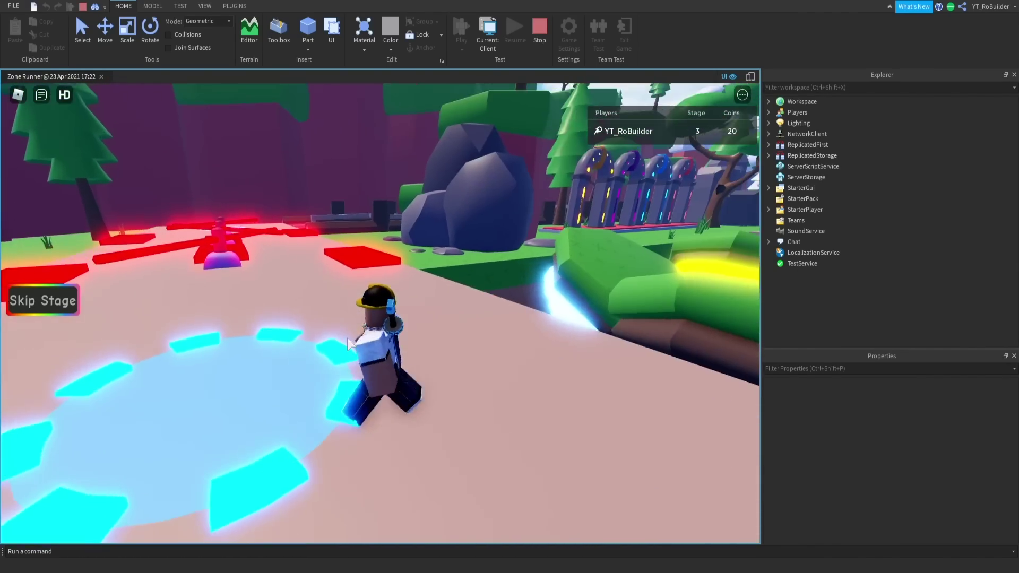
key("w")
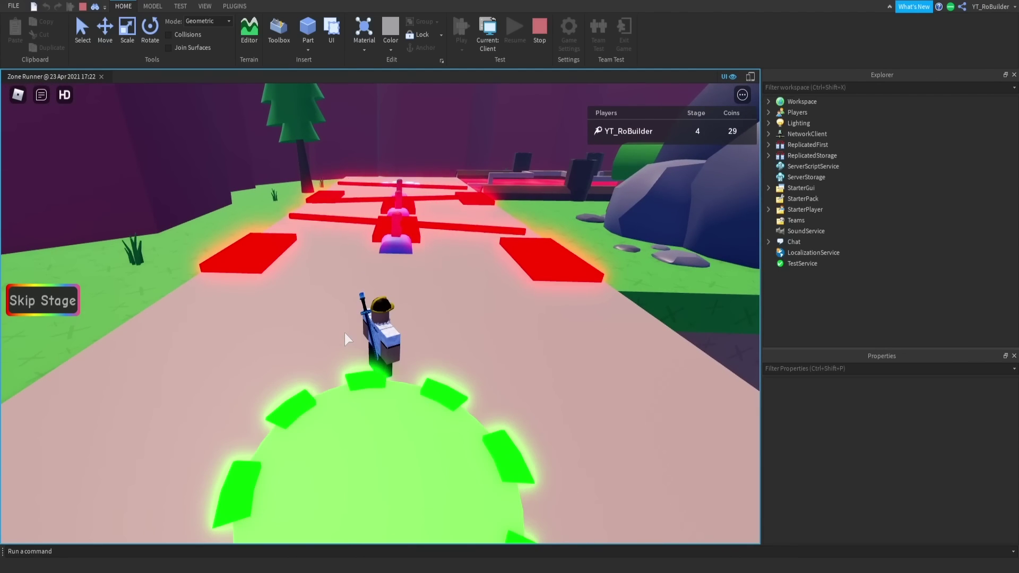
Playtest the spinning red bar section by jumping past its obstacles to the blue checkpoint at the end
key("w")
key("w")
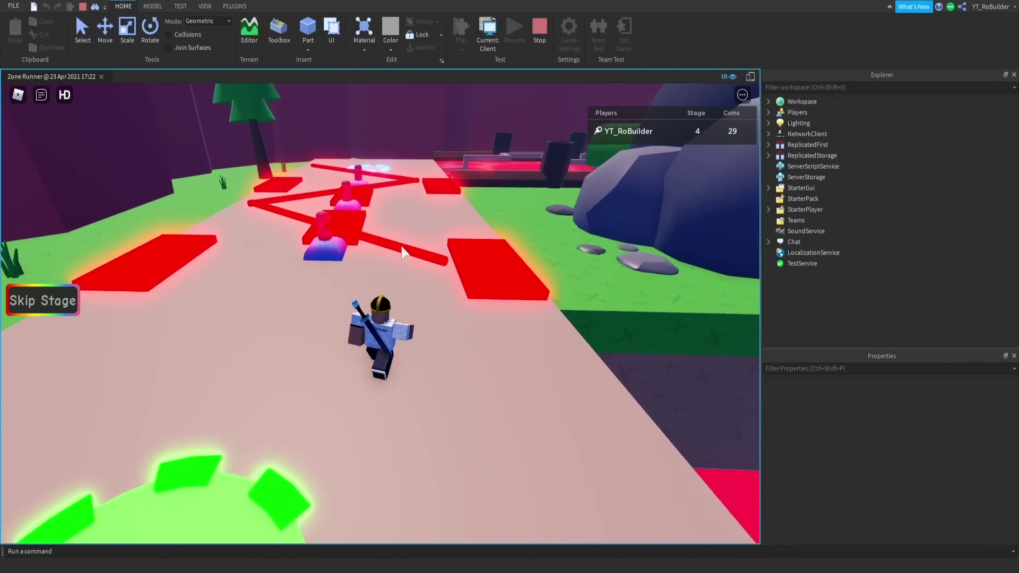
key("w")
key("space")
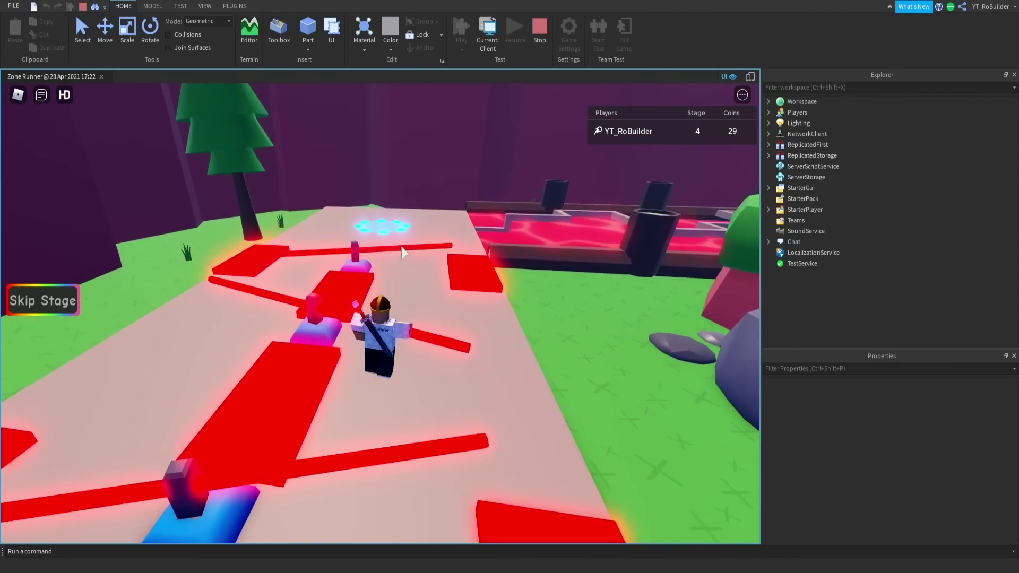
key("space")
key("w")
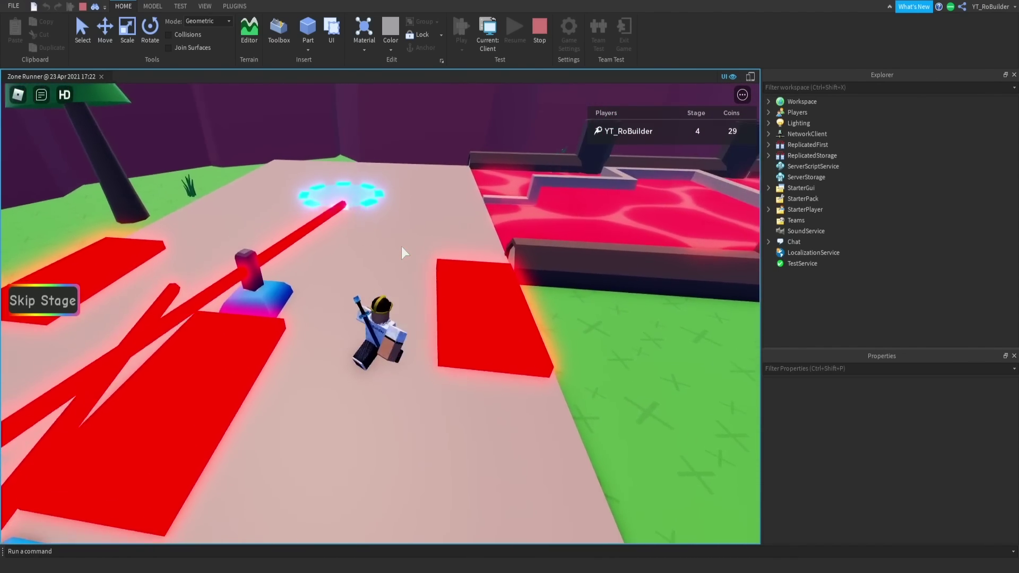
right_click_drag(401, 246, 400, 245)
key("a")
key("w")
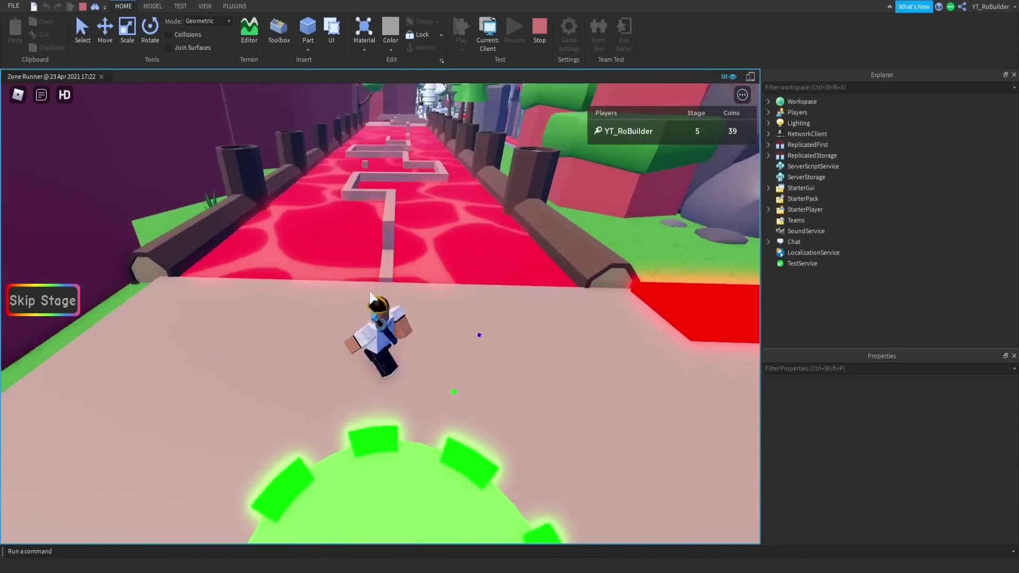
Playtest the narrow zigzag path over the lava by walking the character along its beams toward the steps
key("w")
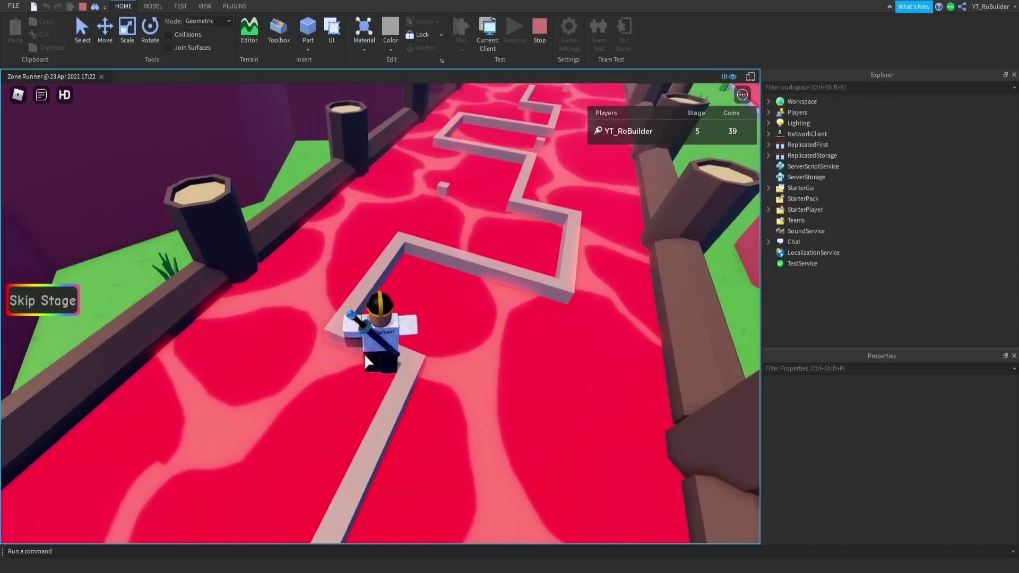
key("w")
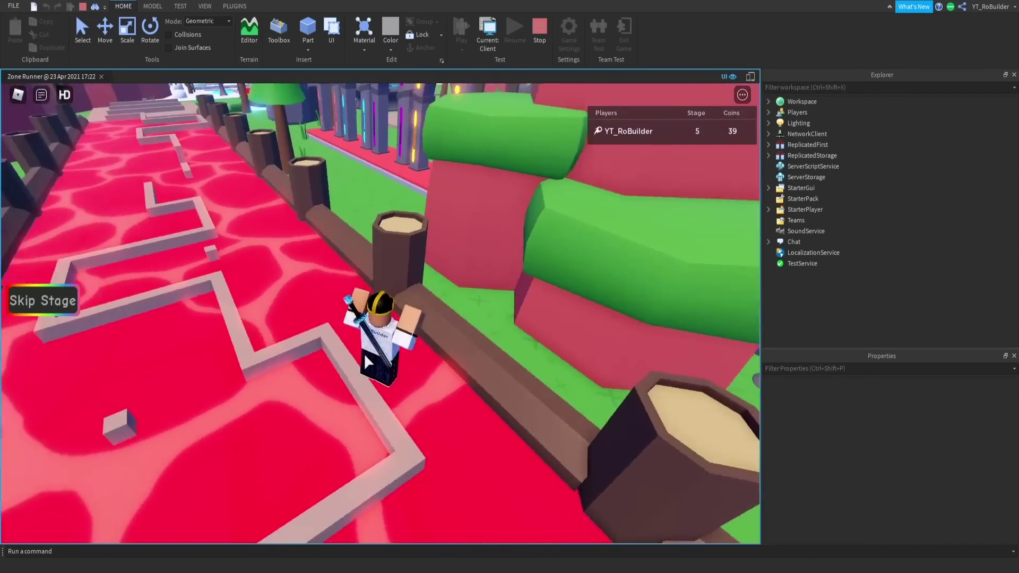
key("w")
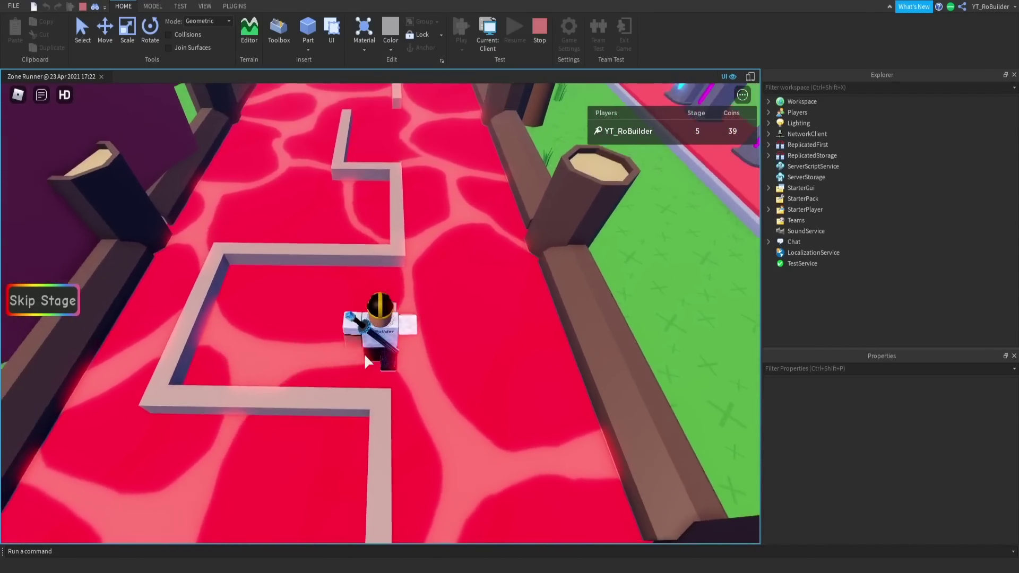
key("w")
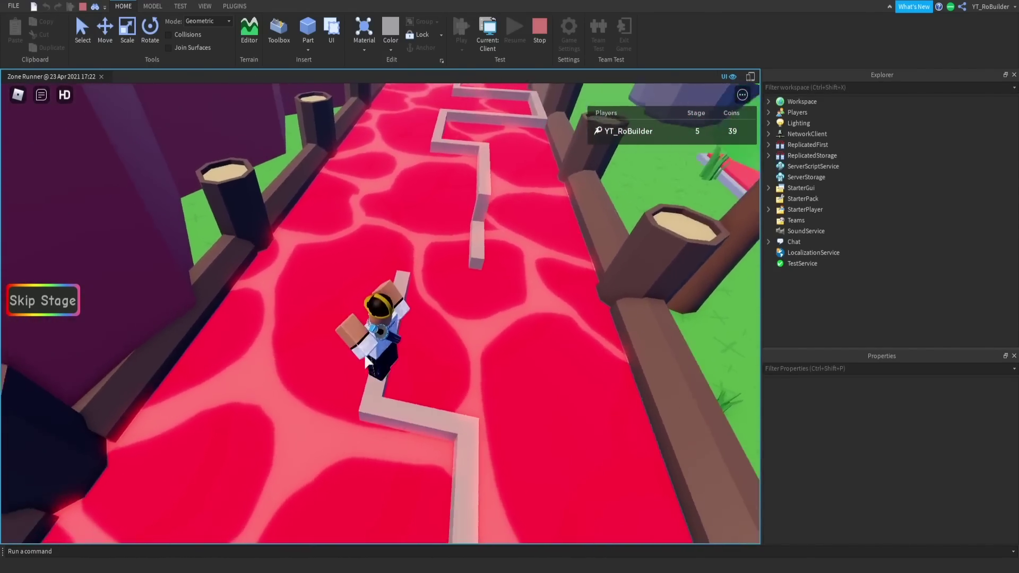
key("w")
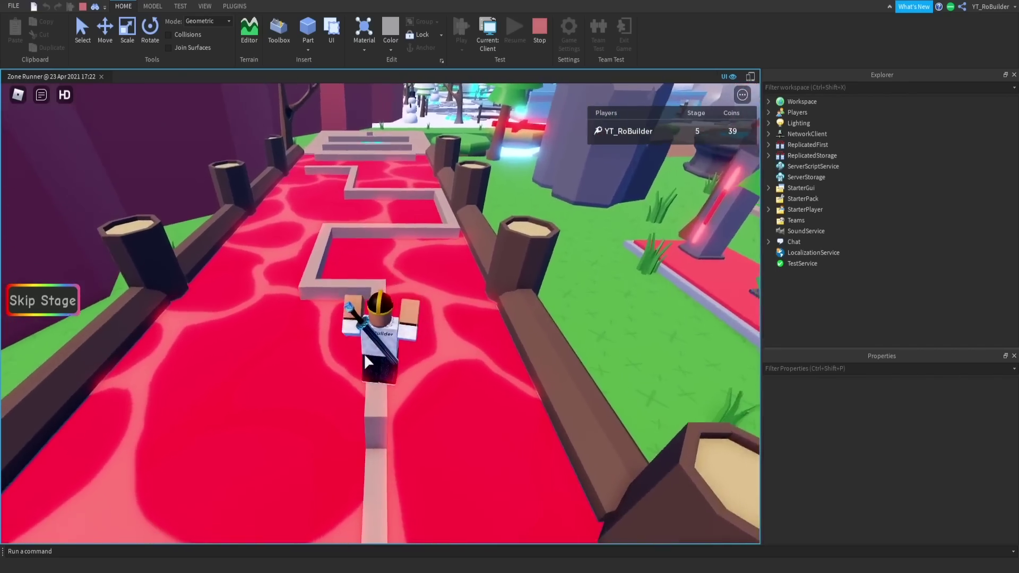
key("w")
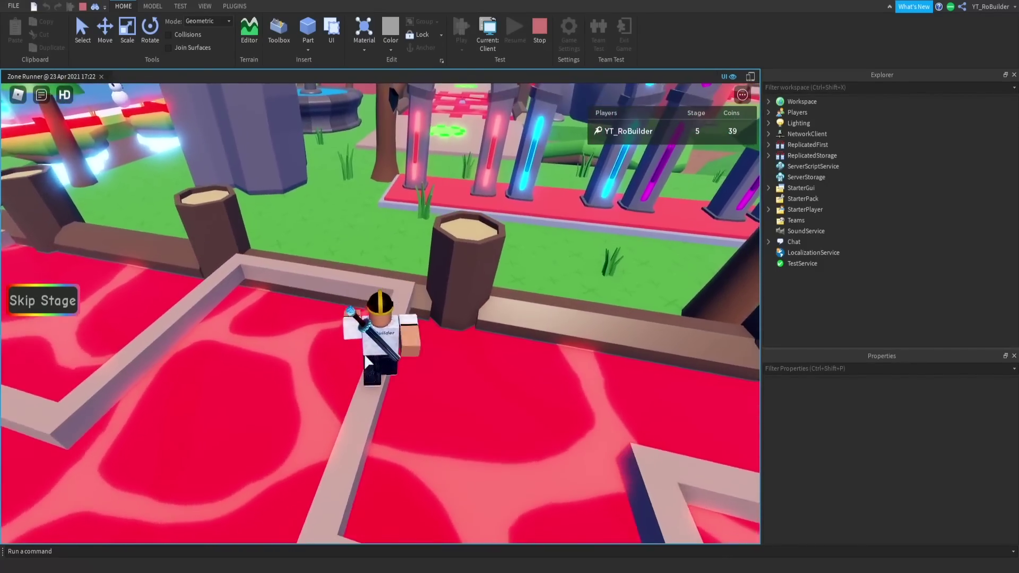
key("w")
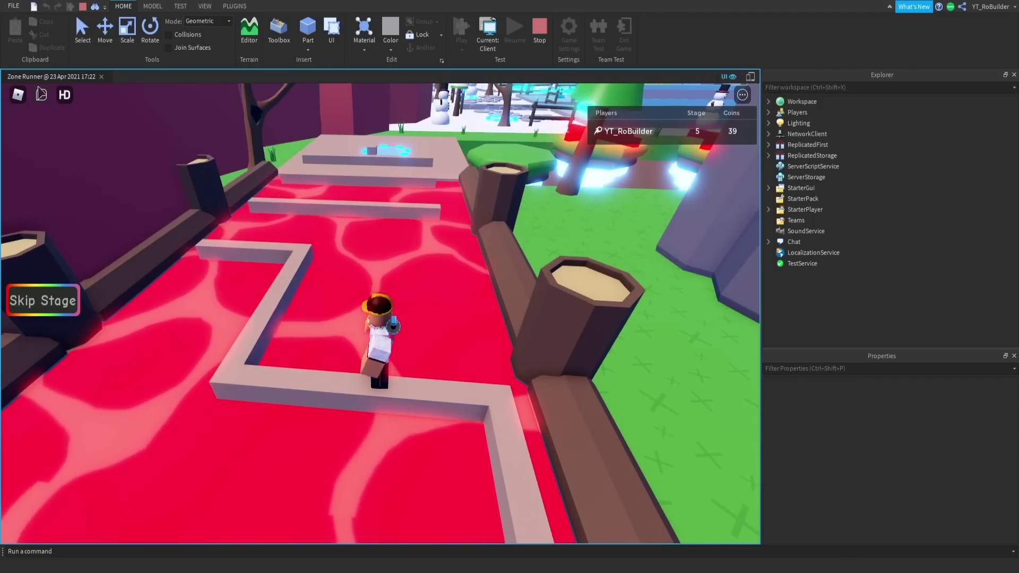
Open the chat window and run the ;fly command to enable flight
left_click(40, 95)
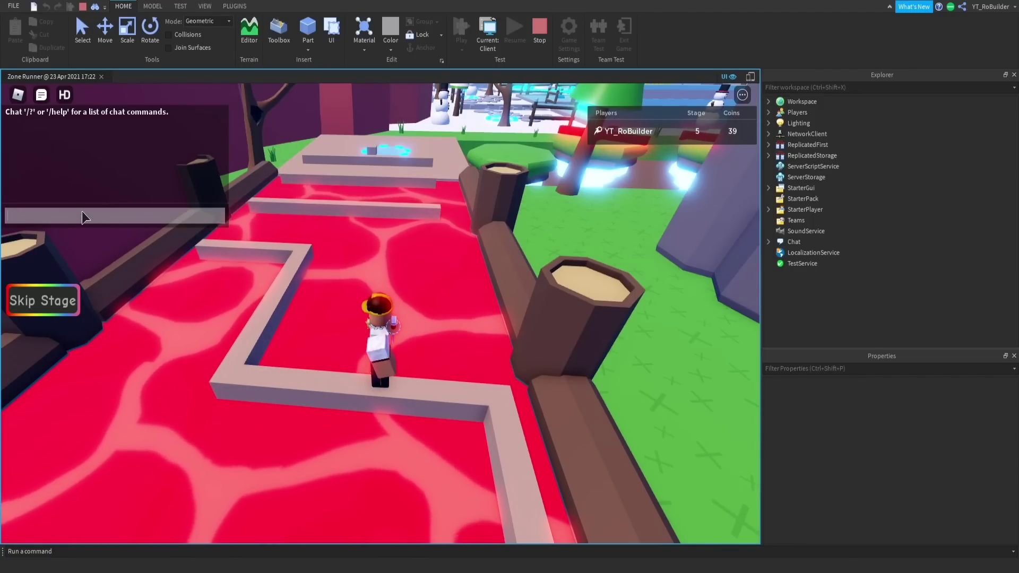
type(";fly")
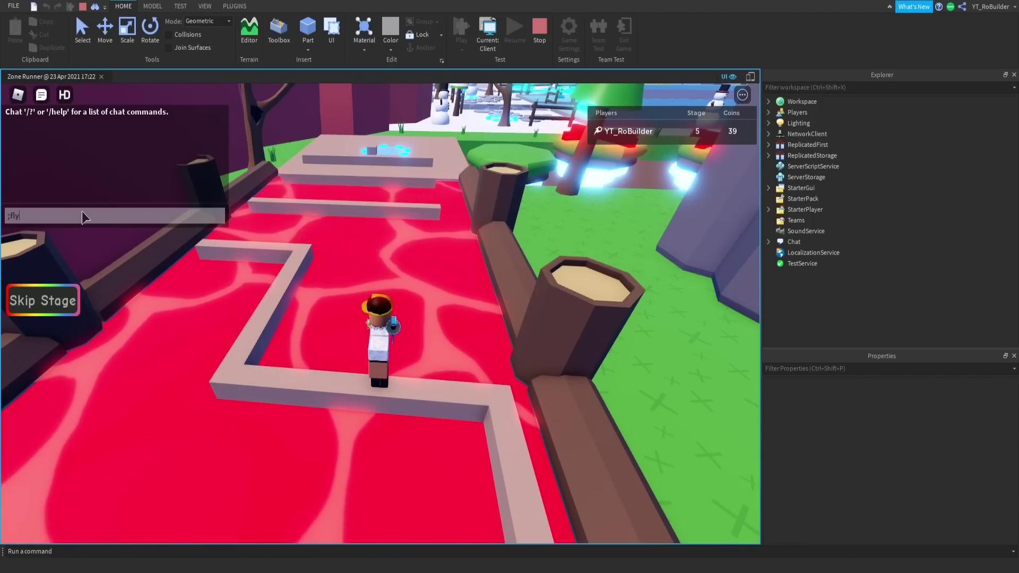
key("Return")
Fly the character over the snow zone to the coloured barrels in the tropical zone
key("w")
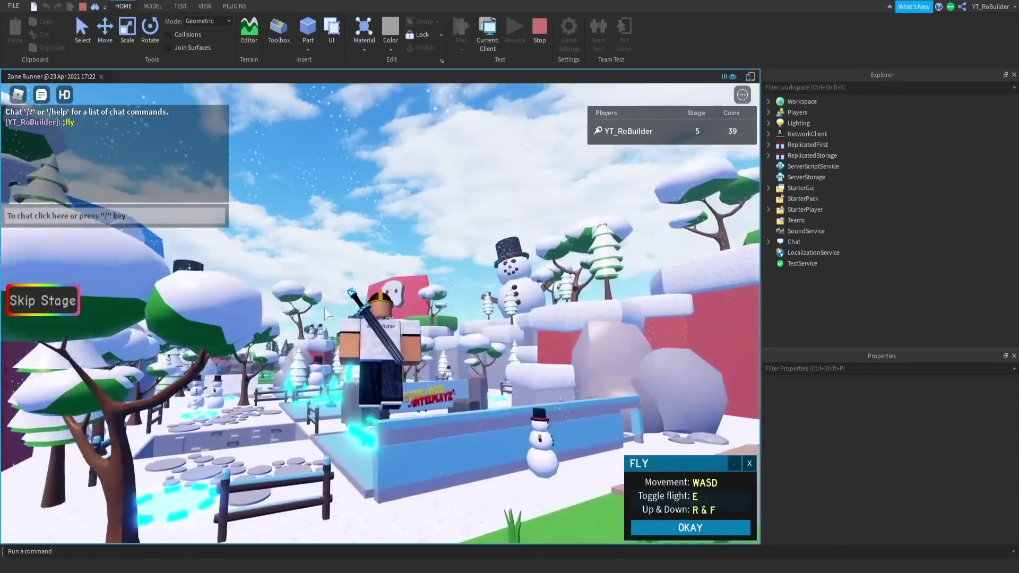
key("w")
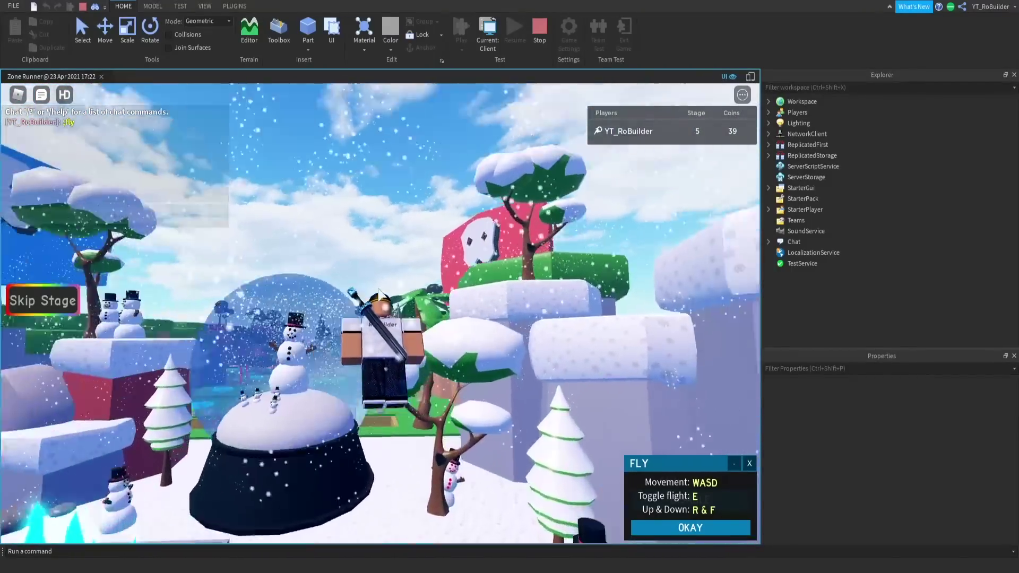
key("w")
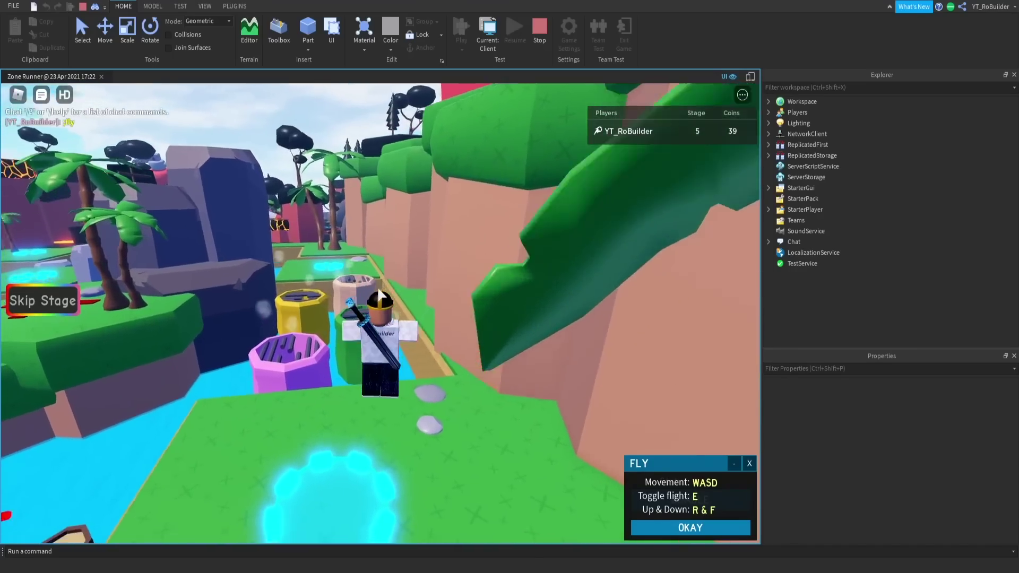
key("w")
right_click_drag(379, 289, 409, 289)
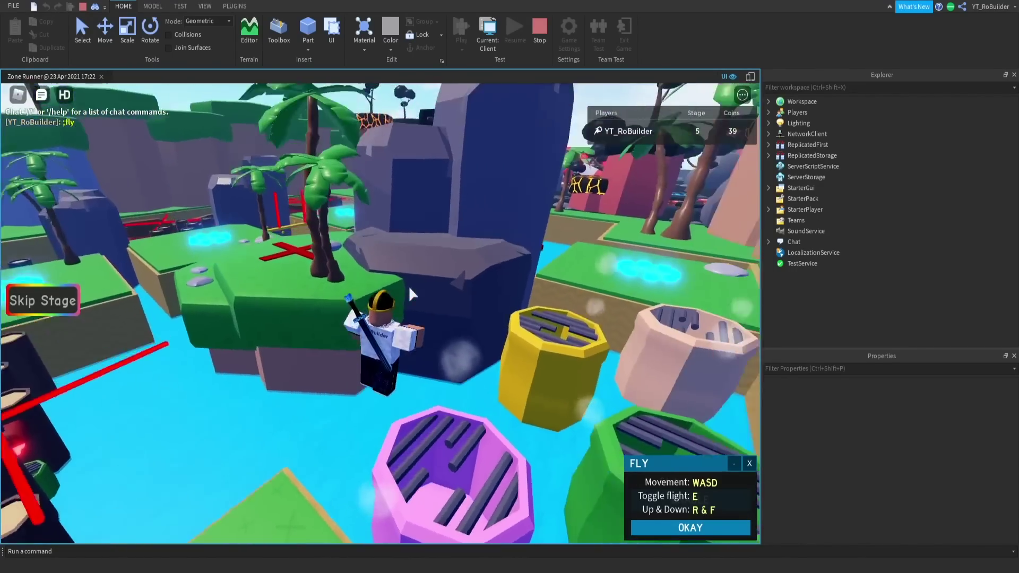
key("w")
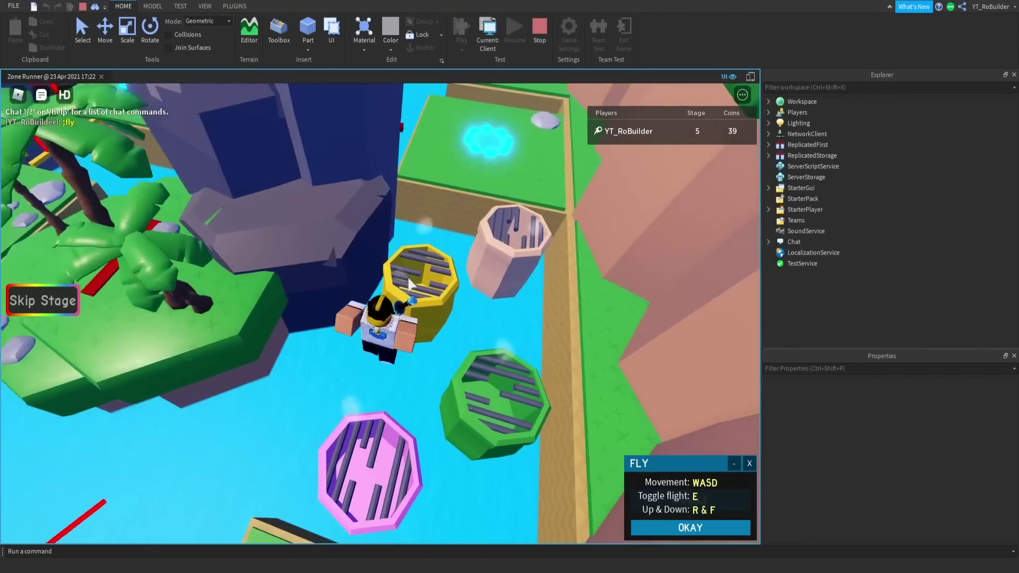
Hover up and down above the coloured barrels to inspect their rotating obstacle bars
key("r")
key("f")
key("r")
key("f")
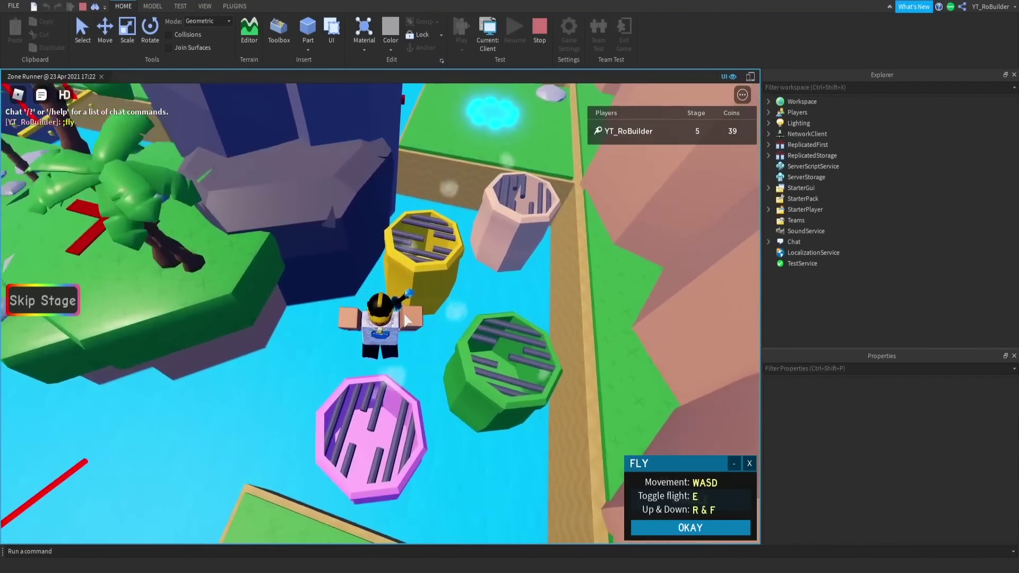
right_click_drag(404, 314, 417, 318)
Fly on to the red-and-green checkered wall over the lava and turn flight off to stand at it
key("w")
key("w")
right_click_drag(417, 264, 416, 290)
key("e")
key("w")
scroll(416, 289, "down", 4)
scroll(416, 290, "up", 2)
key("w")
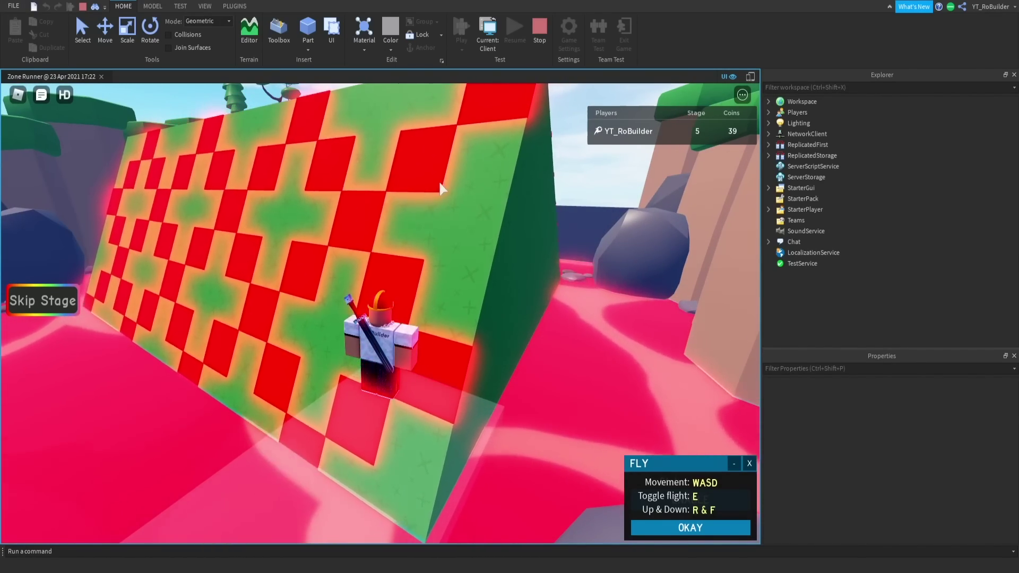
Playtest the checkered wall section by walking and jumping the character along it
key("w")
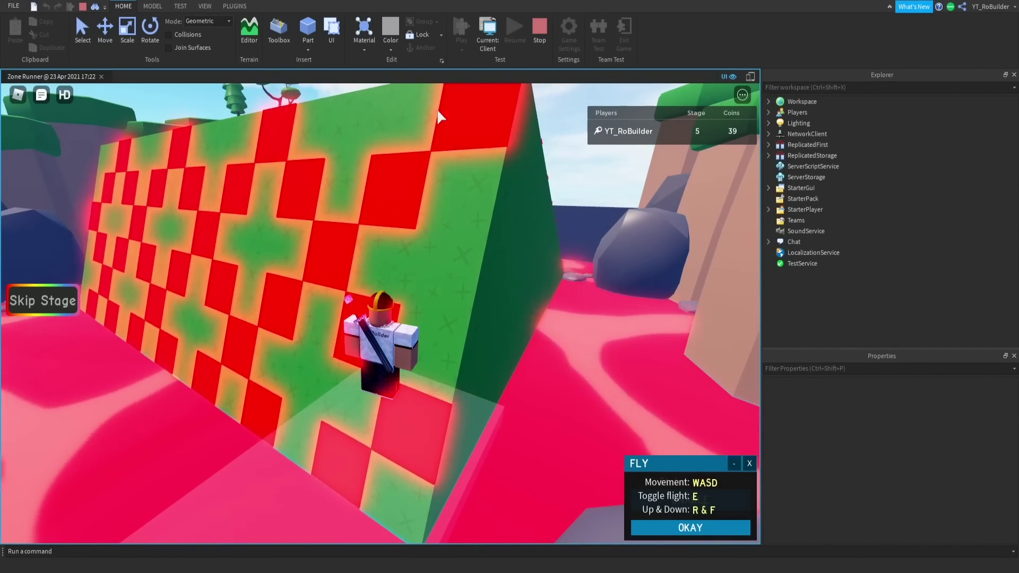
key("s")
right_click_drag(426, 220, 426, 221)
key("w")
key("w")
key("space")
key("w")
key("w")
key("a")
key("w")
key("w")
Turn flight back on and fly over the volcanic zone to the stepping stones in front of the checkered wall
key("e")
key("w")
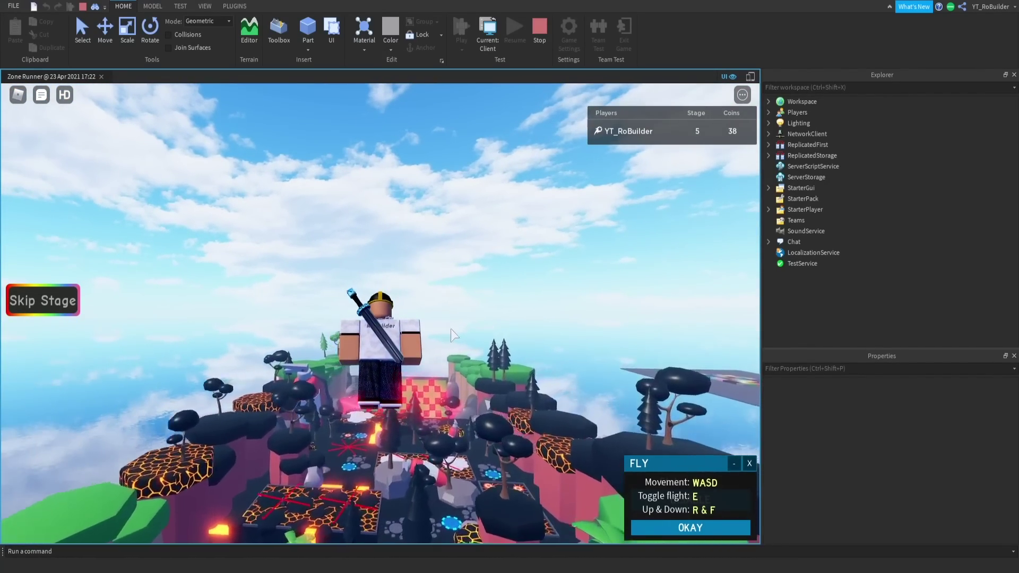
key("w")
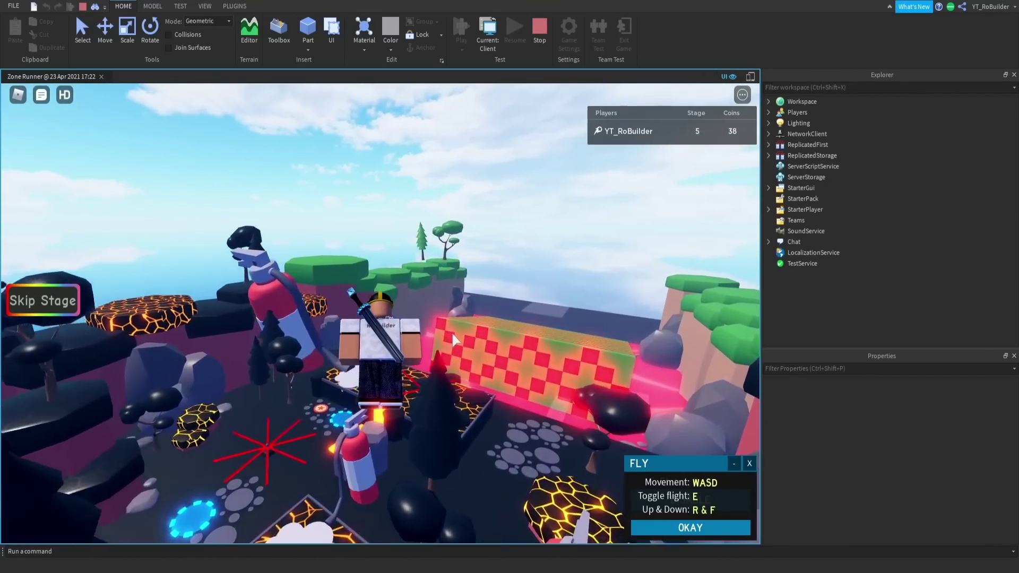
key("w")
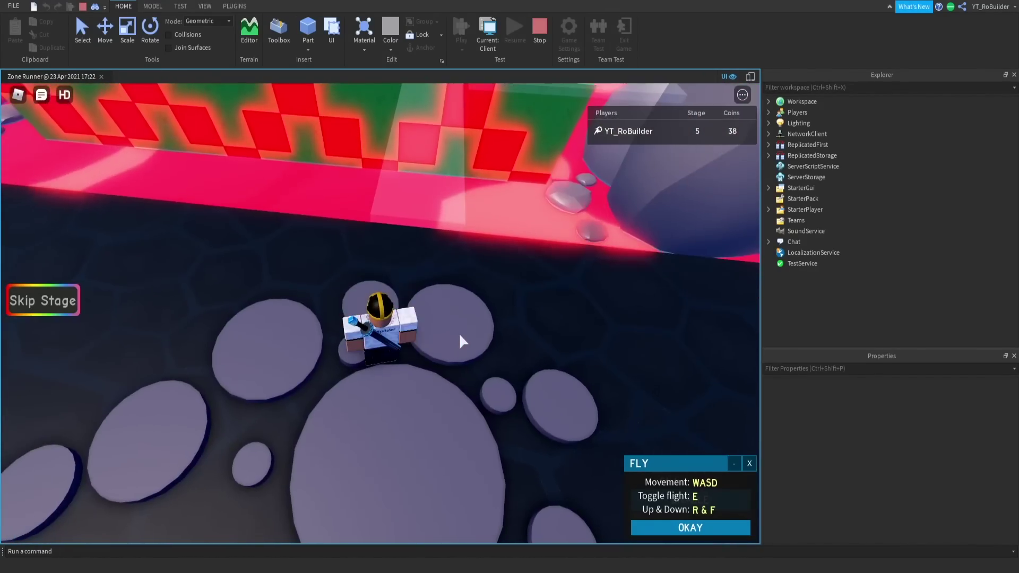